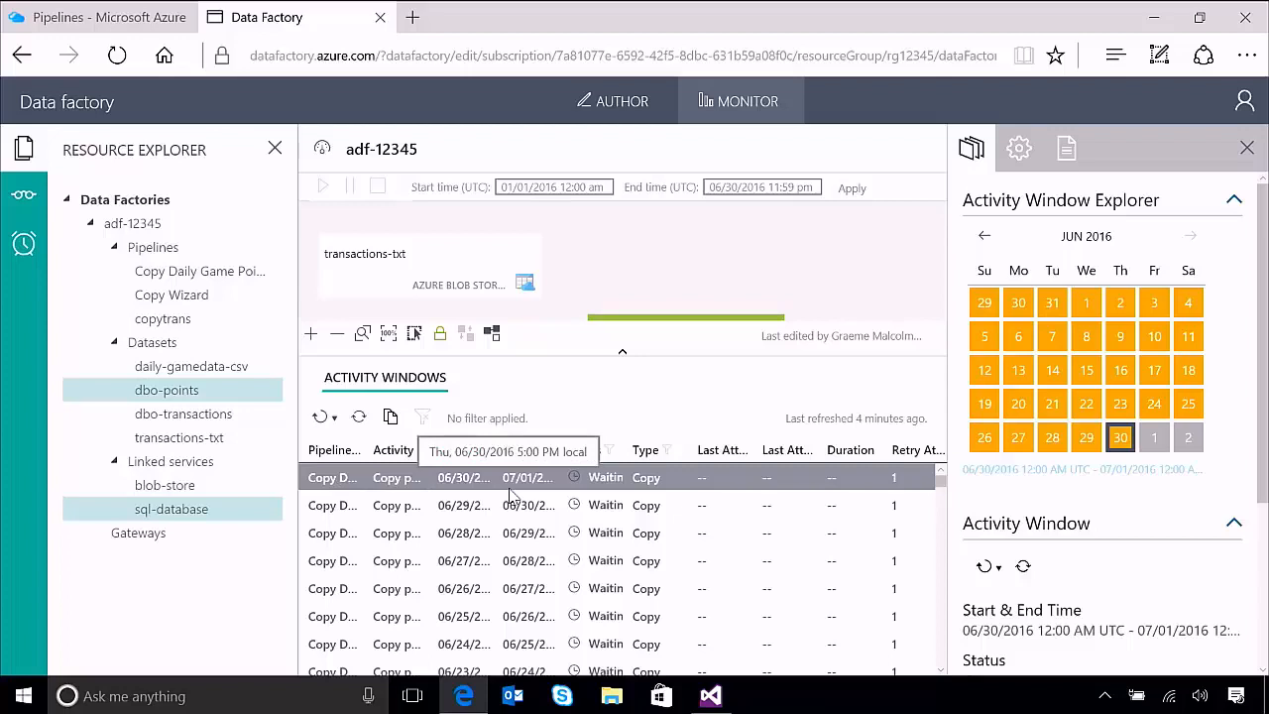
Filter the activity windows to the Failed status and select the failed copy activity window.
{"action": "left_click", "coordinate": [608, 450]}
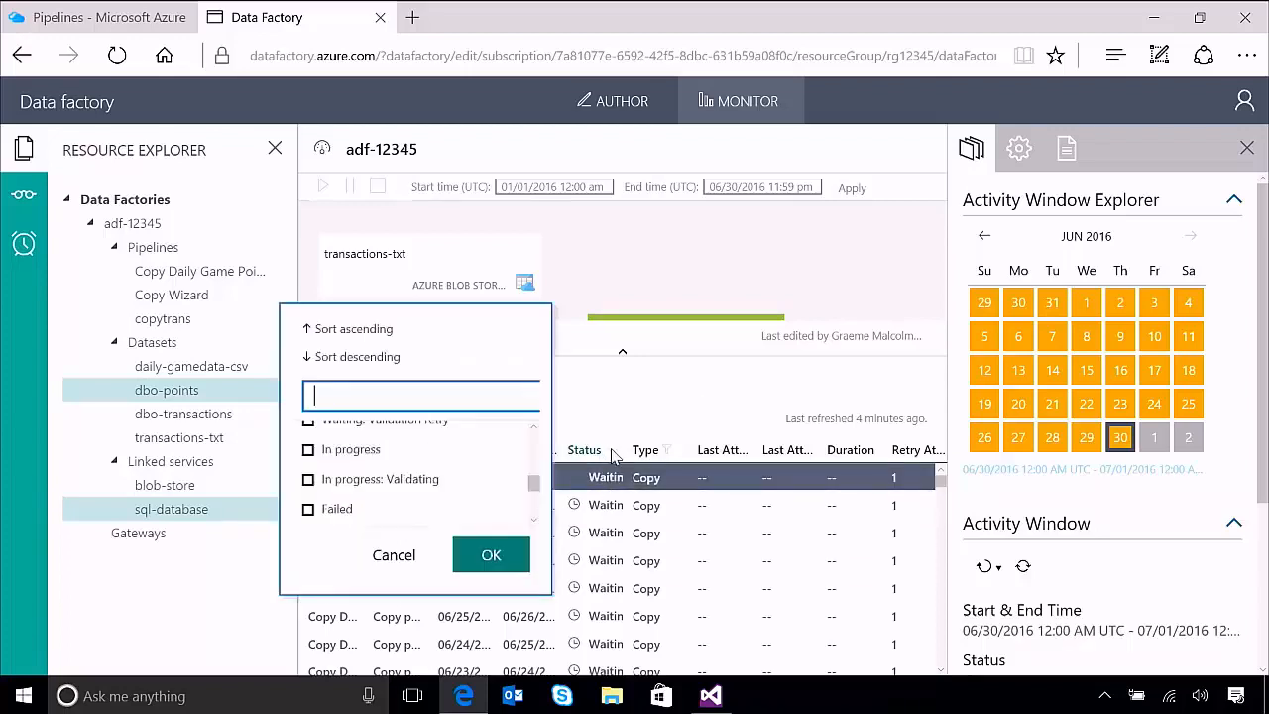
{"action": "left_click", "coordinate": [308, 509]}
{"action": "left_click", "coordinate": [494, 560]}
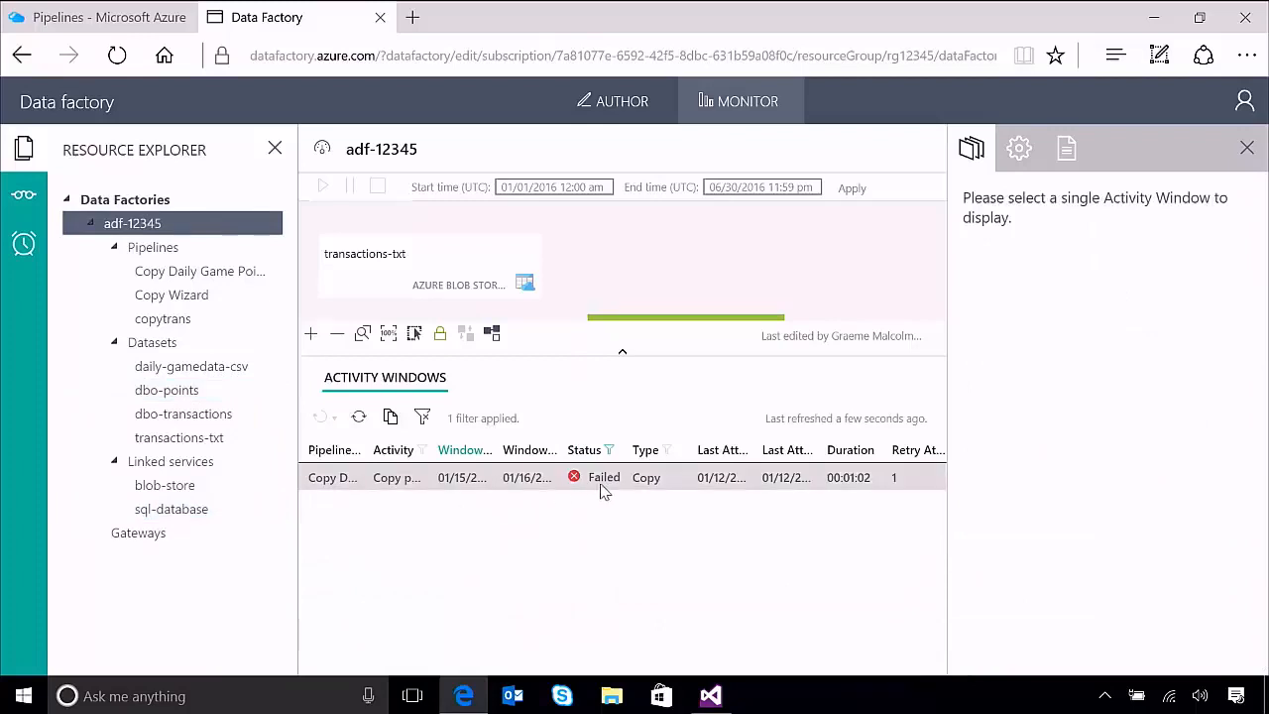
{"action": "mouse_move", "coordinate": [615, 484]}
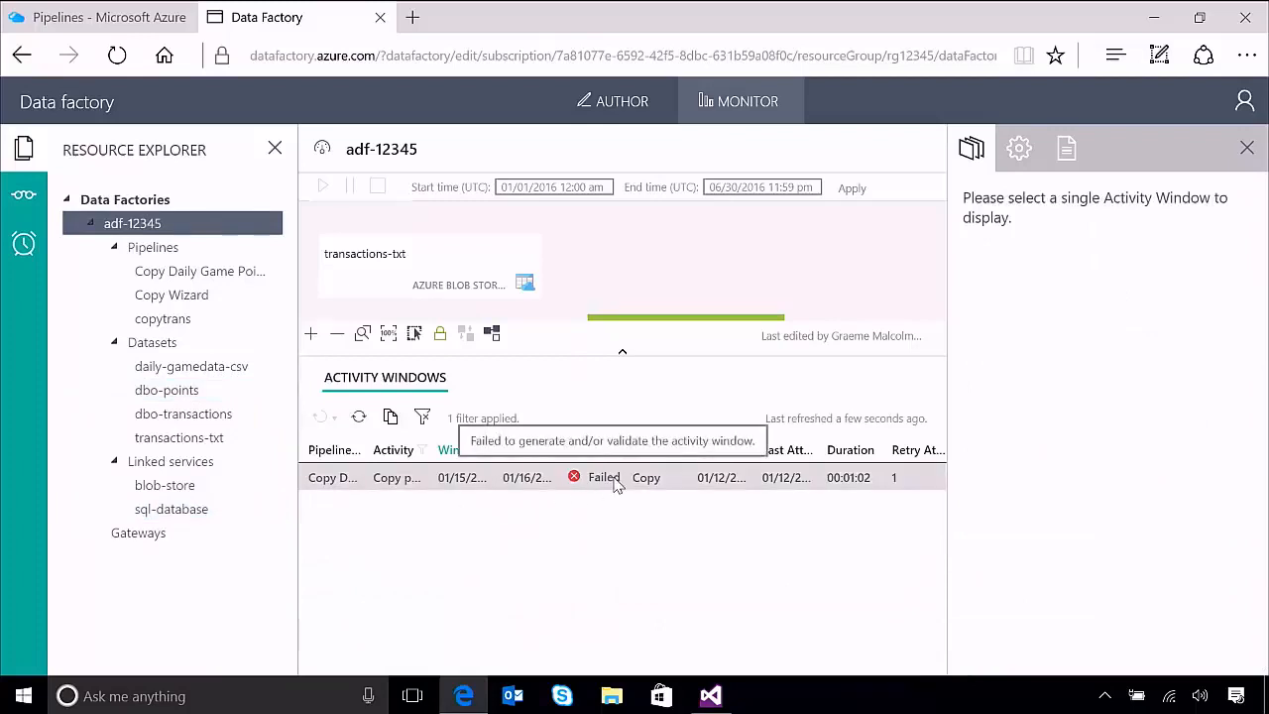
{"action": "left_click", "coordinate": [614, 479]}
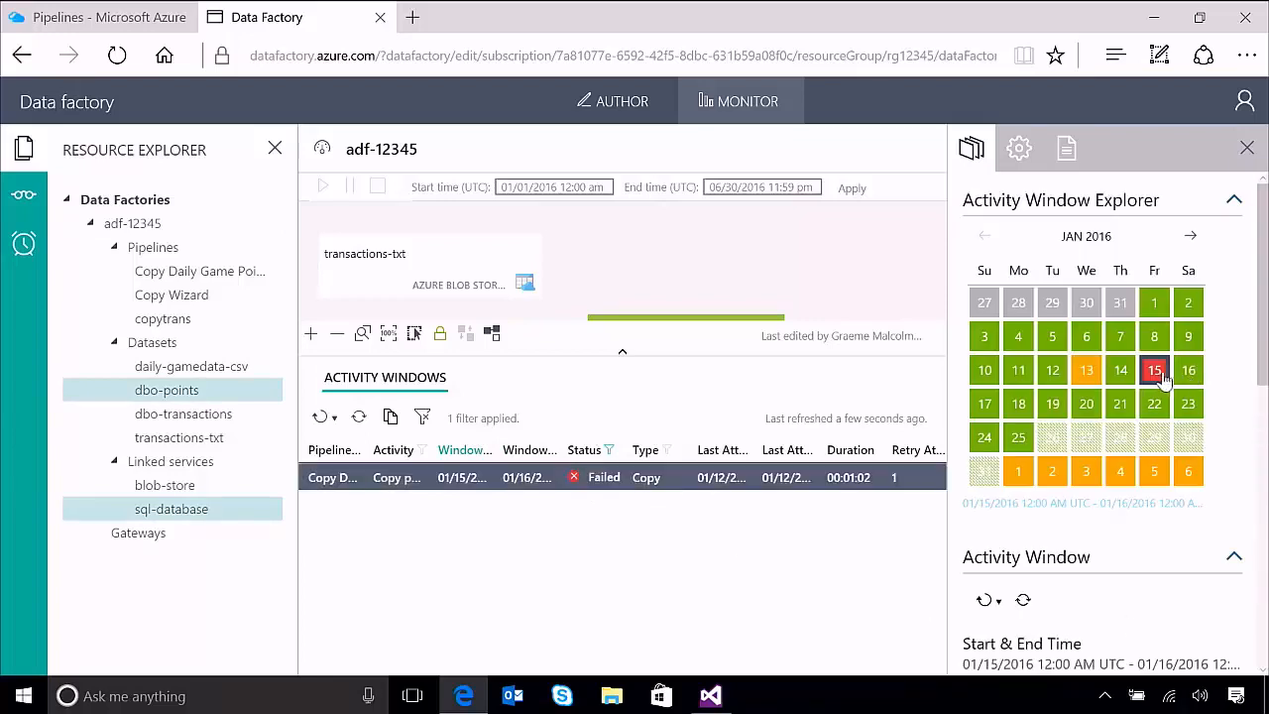
Check January 15 in the activity calendar and expand the full error message of the failed execution attempt.
{"action": "mouse_move", "coordinate": [1158, 379]}
{"action": "mouse_move", "coordinate": [1058, 419]}
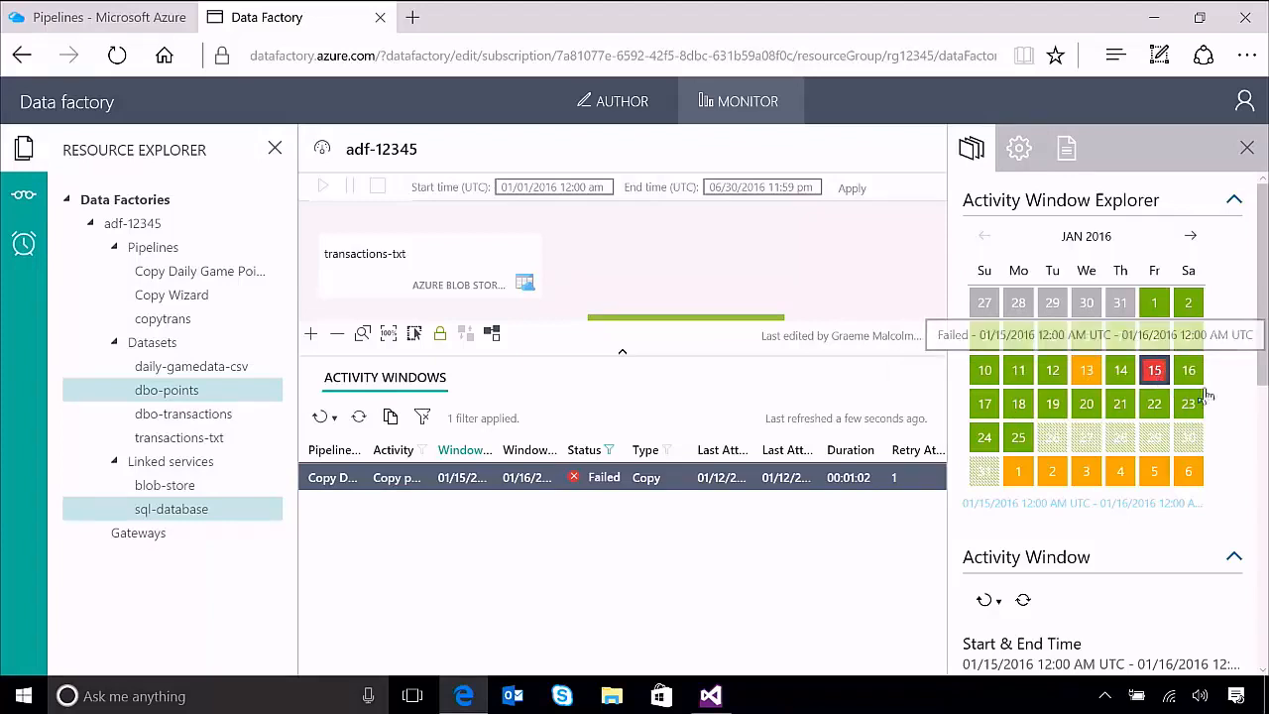
{"action": "left_click_drag", "start_coordinate": [1255, 385], "coordinate": [1237, 606]}
{"action": "scroll", "coordinate": [1237, 606], "scroll_direction": "down", "scroll_amount": 3}
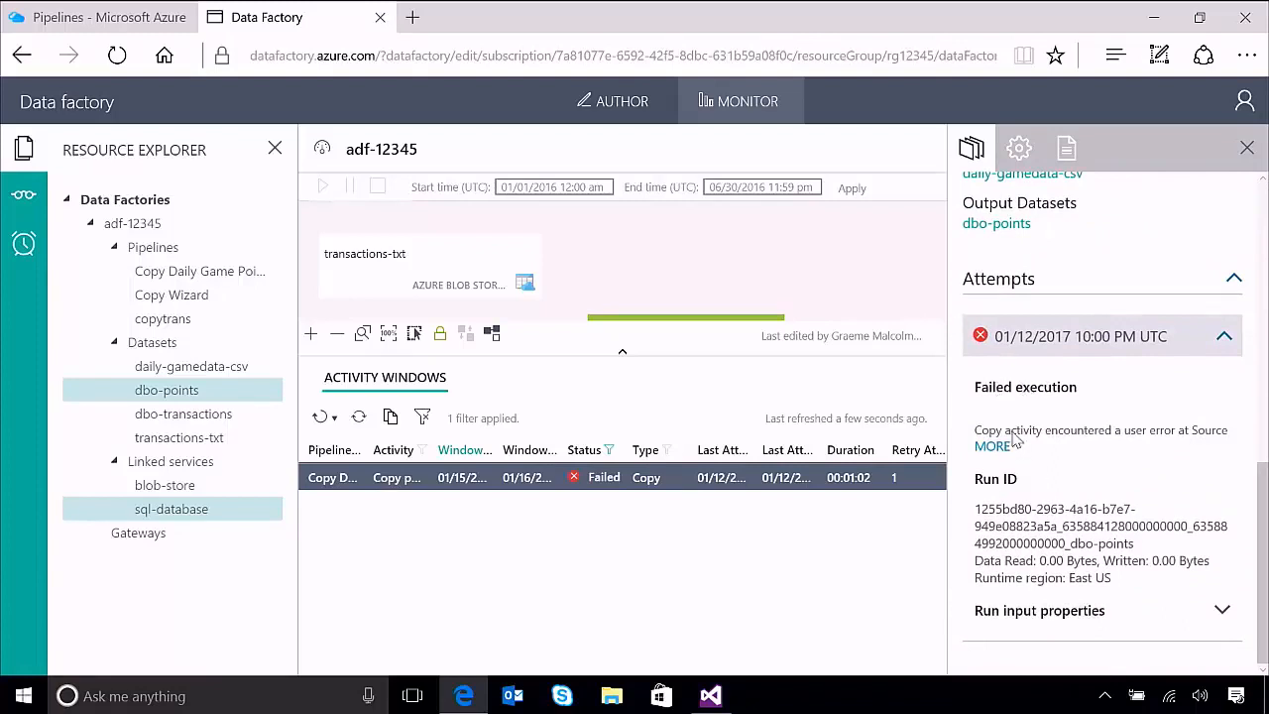
{"action": "mouse_move", "coordinate": [1016, 441]}
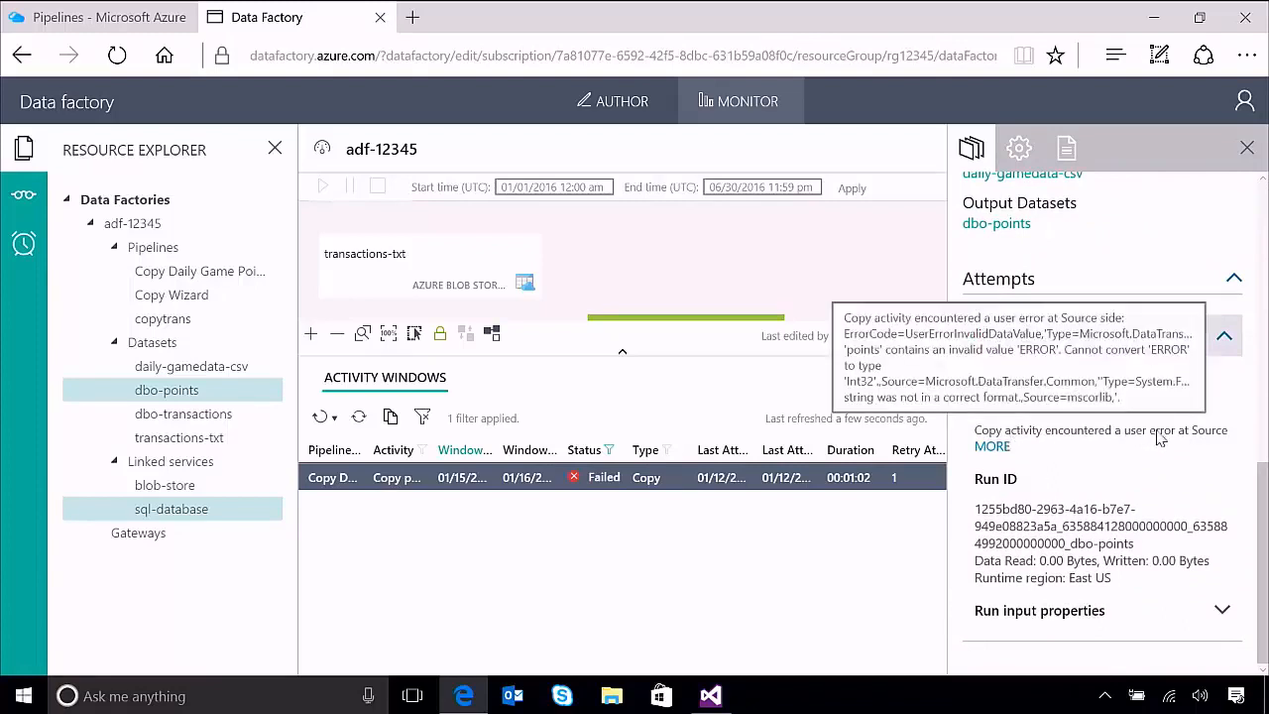
{"action": "left_click", "coordinate": [993, 445]}
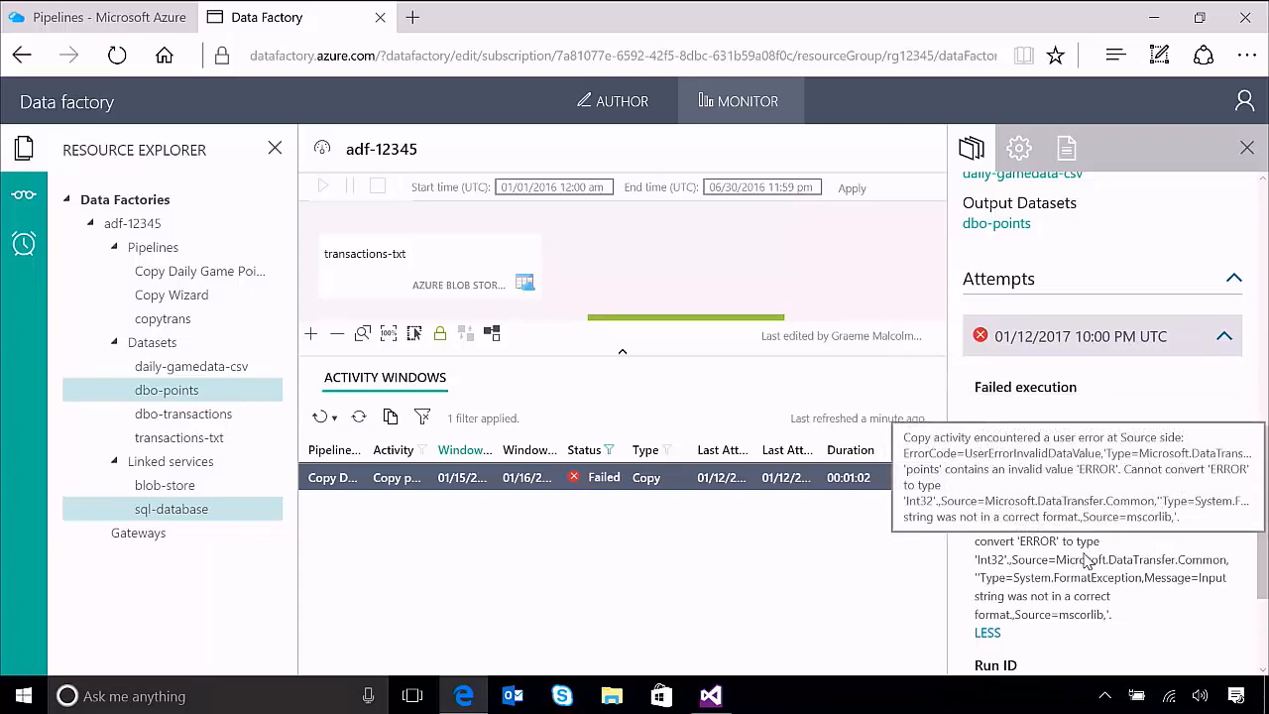
Switch to Visual Studio, browse the adf-data container to gamedata/2016/01 and open 15.csv.
{"action": "left_click", "coordinate": [715, 699]}
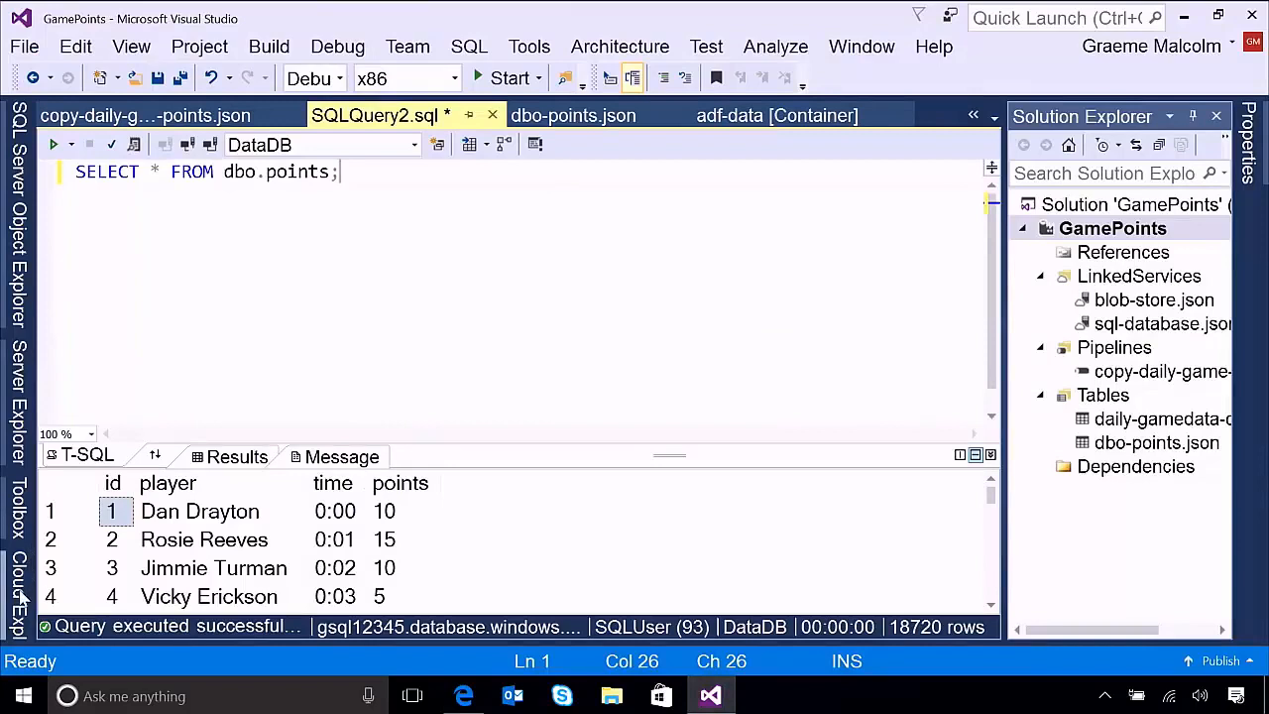
{"action": "left_click", "coordinate": [783, 116]}
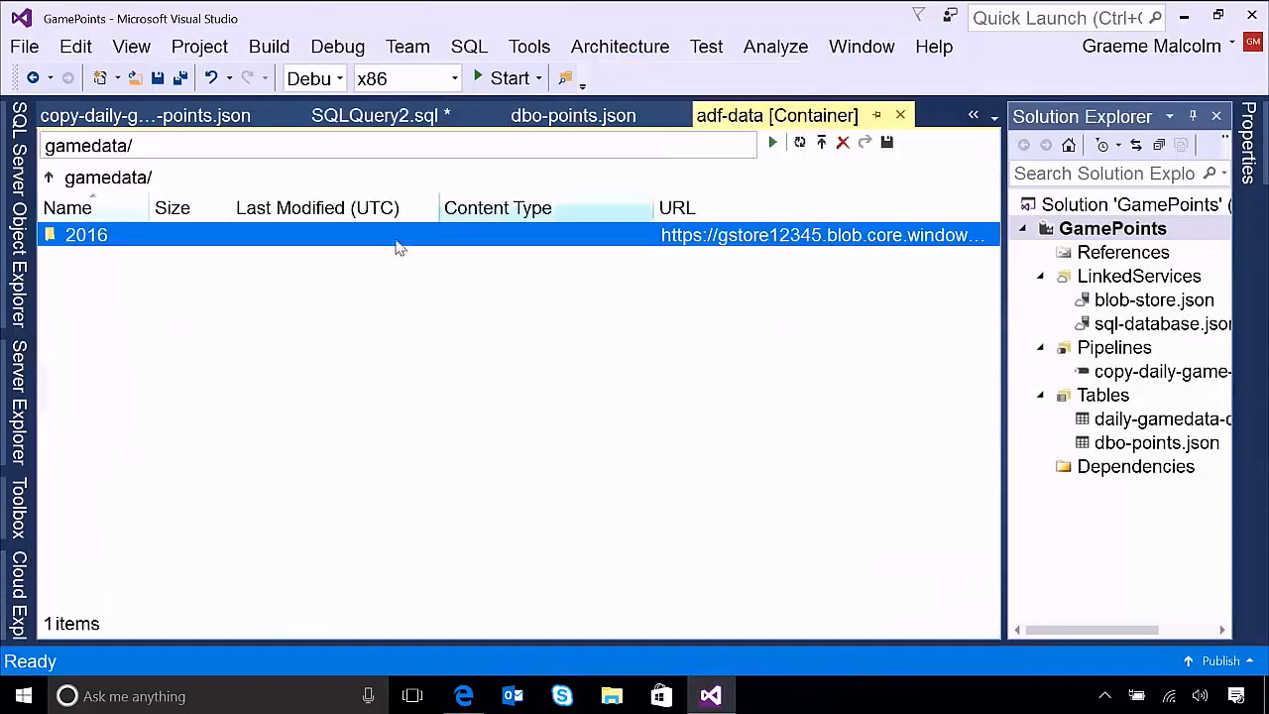
{"action": "double_click", "coordinate": [87, 238]}
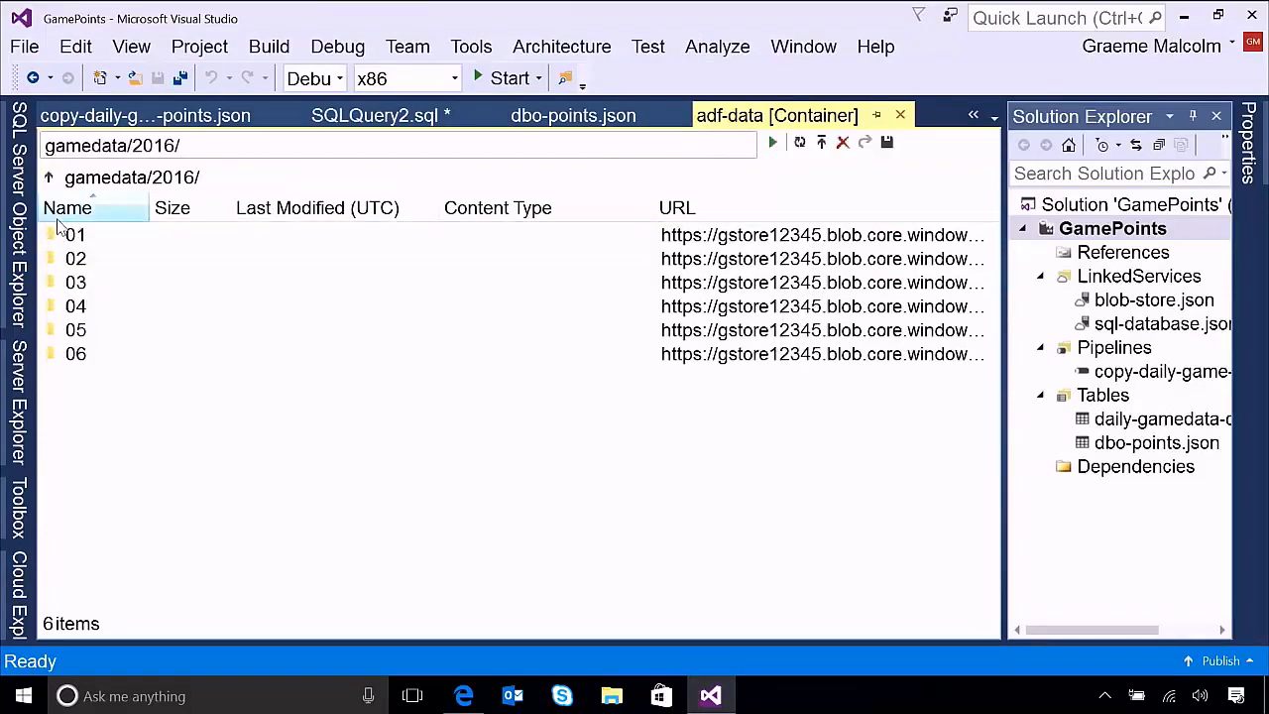
{"action": "double_click", "coordinate": [62, 234]}
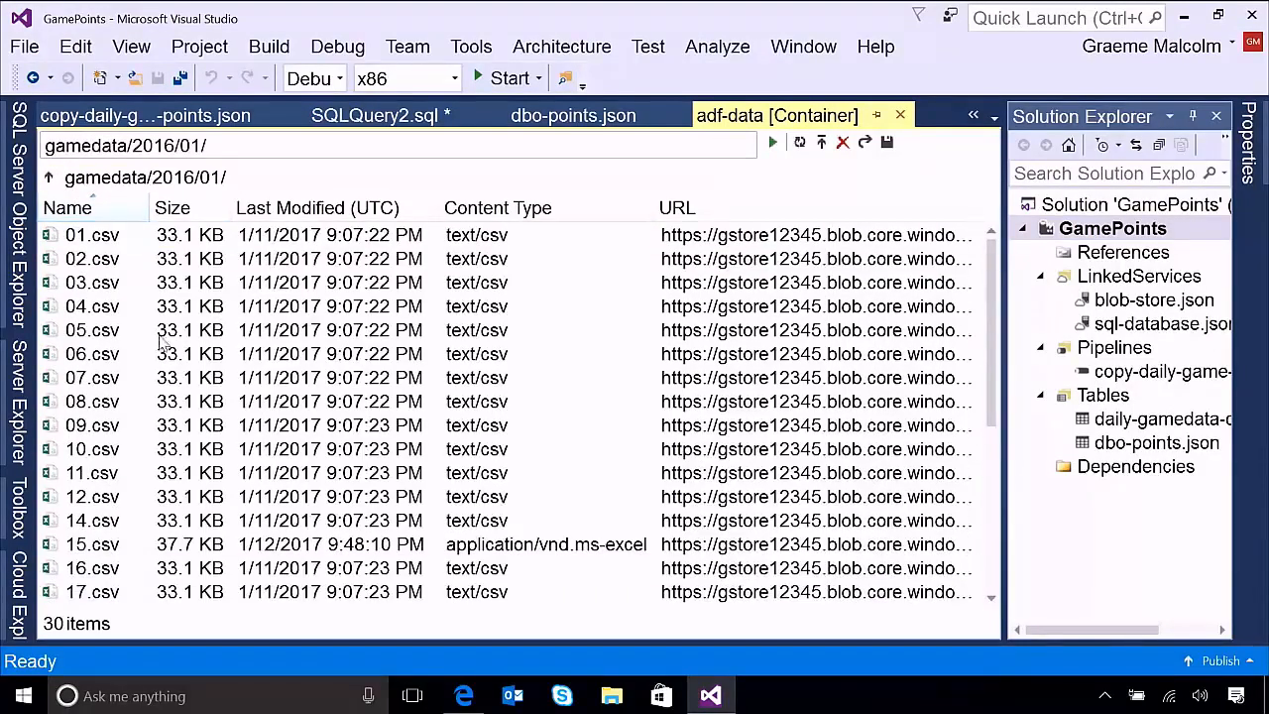
{"action": "left_click", "coordinate": [104, 544]}
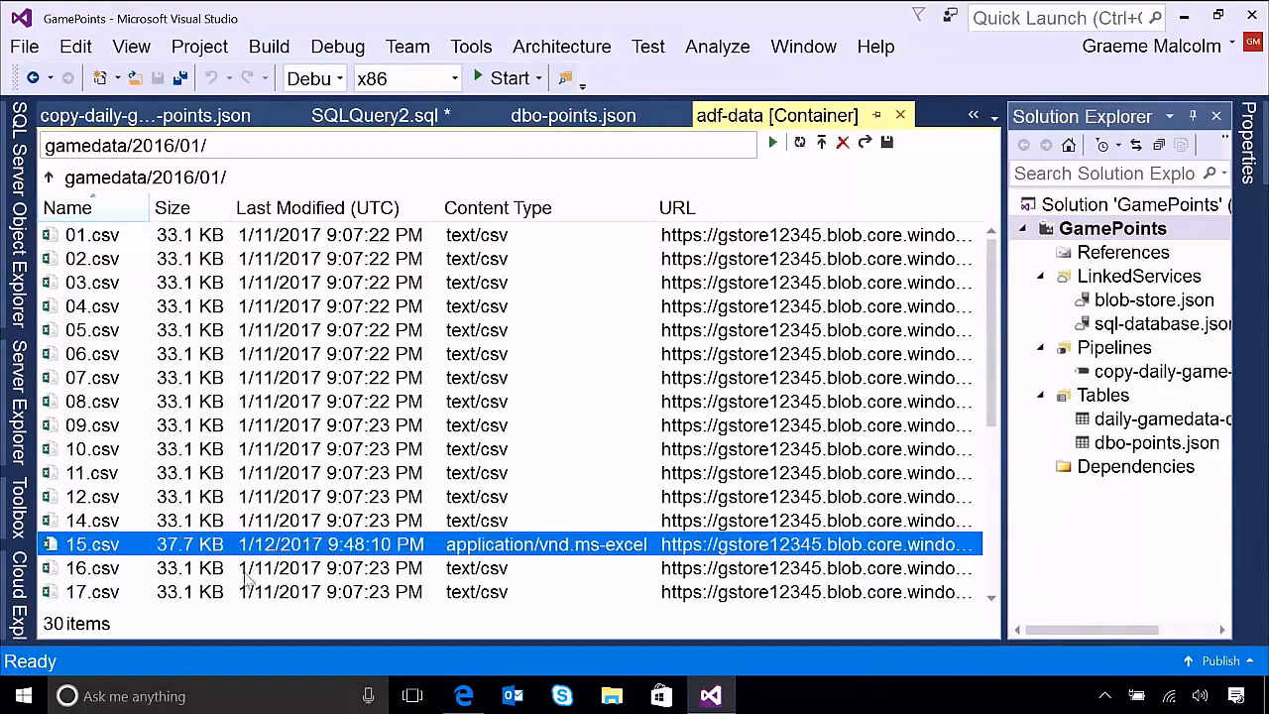
{"action": "double_click", "coordinate": [52, 550]}
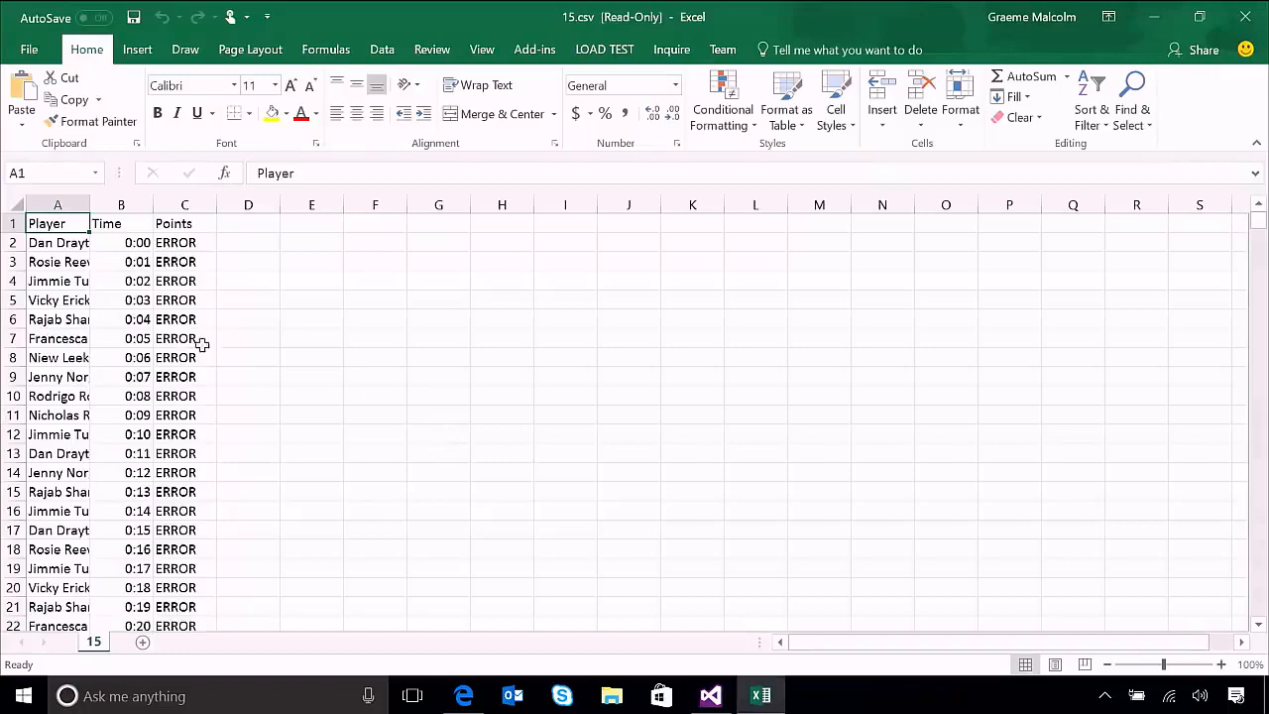
Zoom the 15.csv worksheet to 140% and fit columns A and B to their contents.
{"action": "left_click", "coordinate": [1222, 664]}
{"action": "left_click", "coordinate": [1222, 664]}
{"action": "left_click", "coordinate": [1222, 664]}
{"action": "left_click", "coordinate": [1222, 664]}
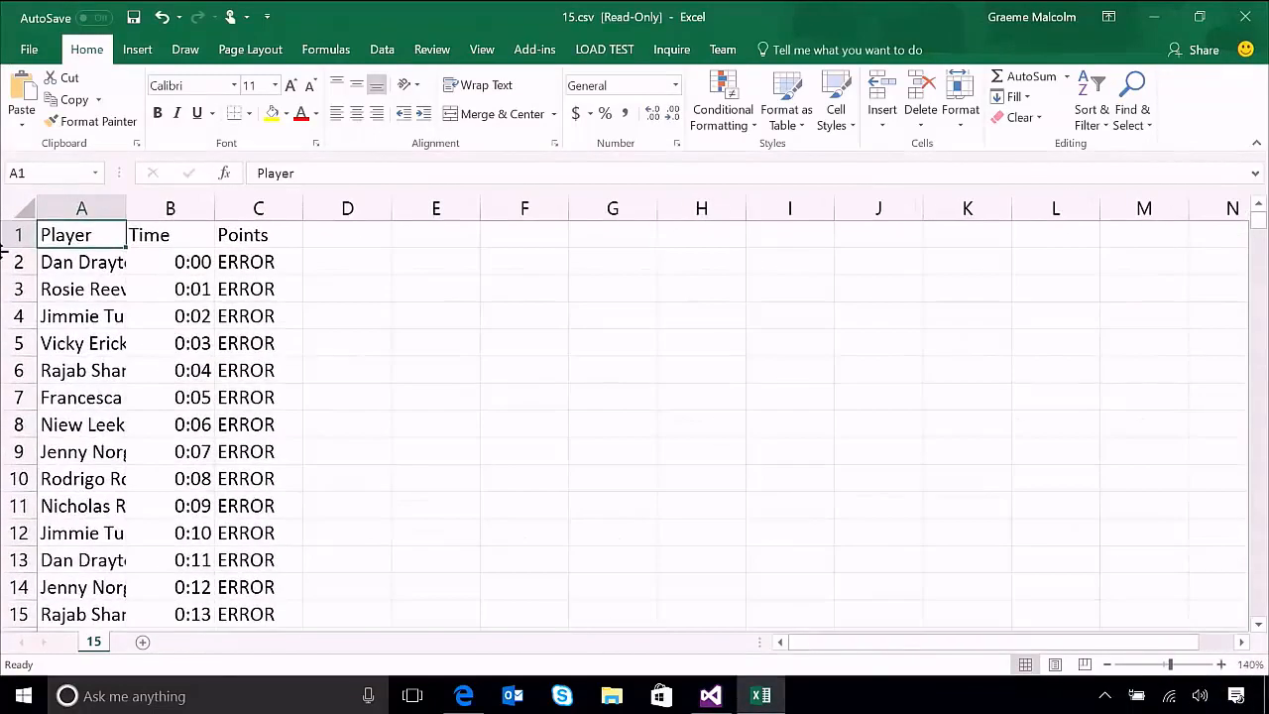
{"action": "double_click", "coordinate": [126, 208]}
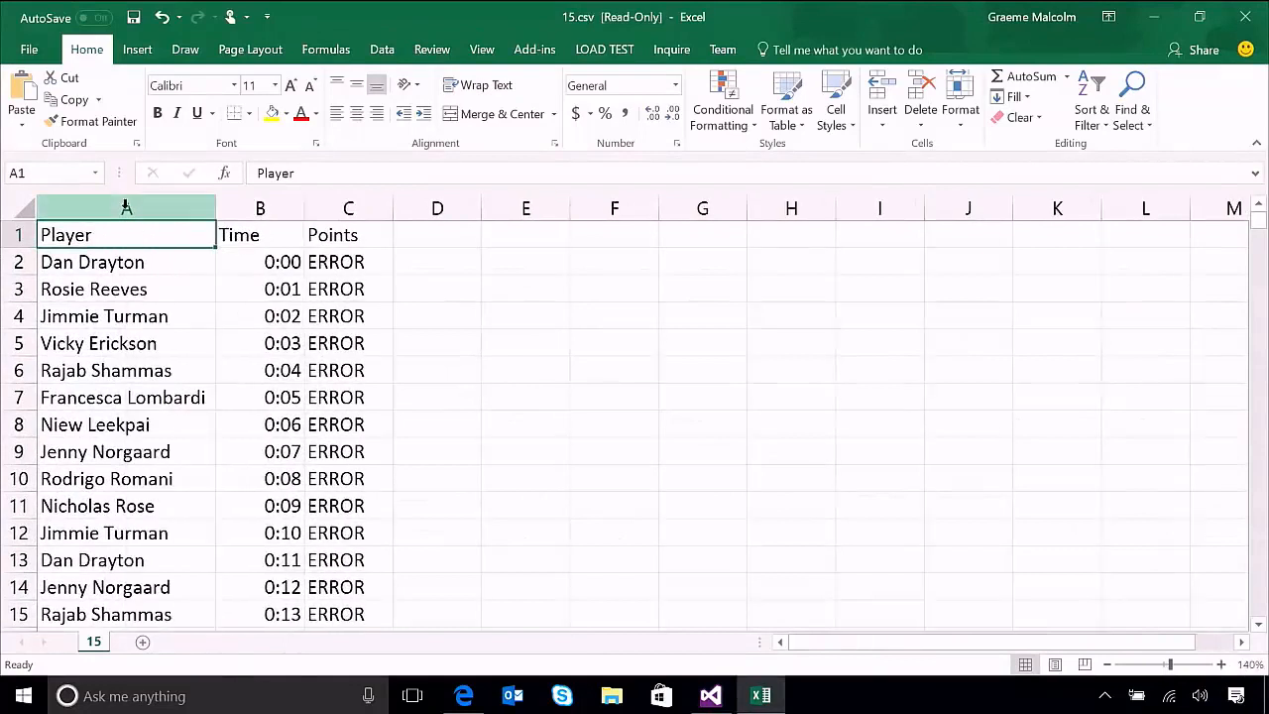
{"action": "double_click", "coordinate": [303, 211]}
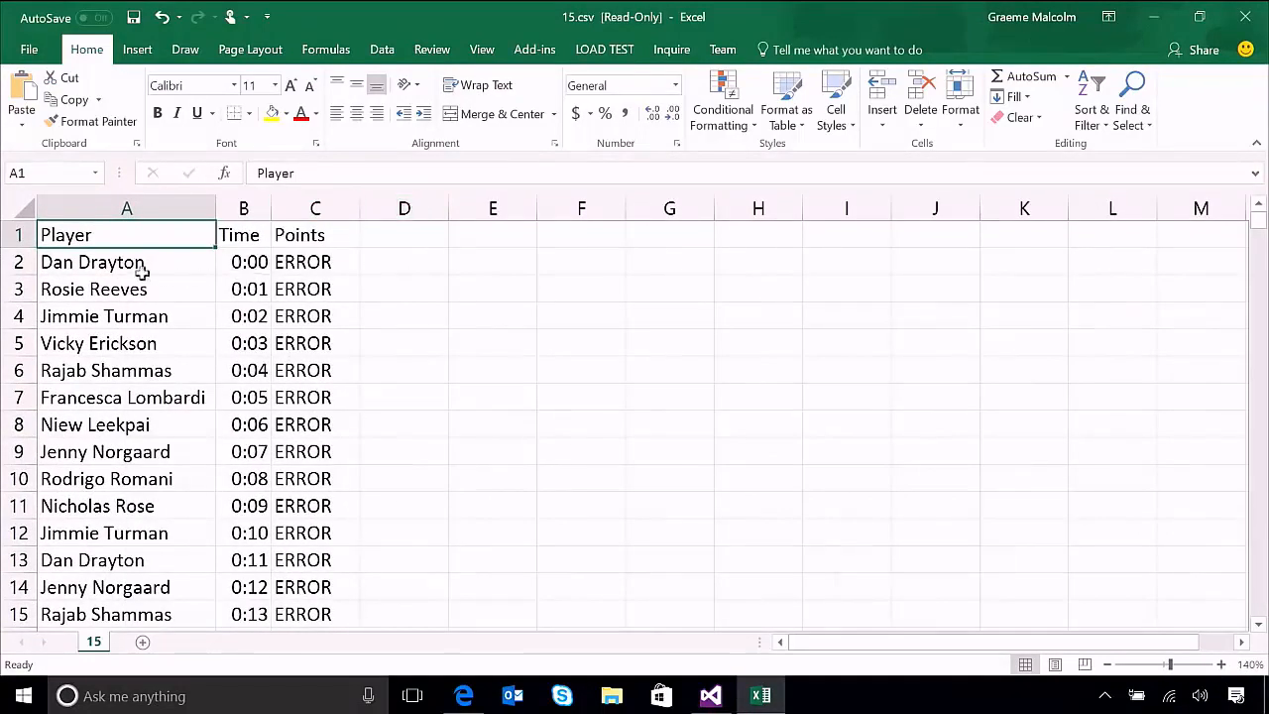
Examine the entries down the Points column through row 7 and close the 15.csv workbook.
{"action": "left_click", "coordinate": [308, 236]}
{"action": "left_click", "coordinate": [304, 269]}
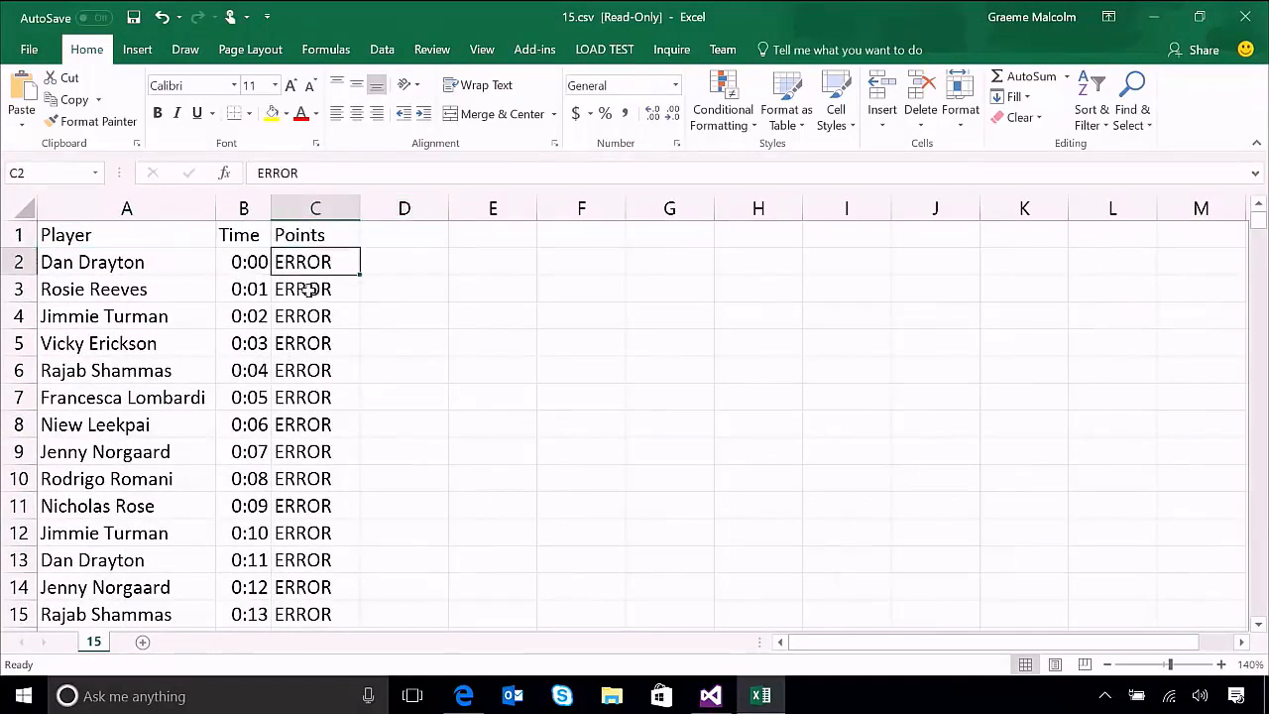
{"action": "left_click", "coordinate": [308, 292]}
{"action": "left_click", "coordinate": [310, 323]}
{"action": "left_click", "coordinate": [315, 347]}
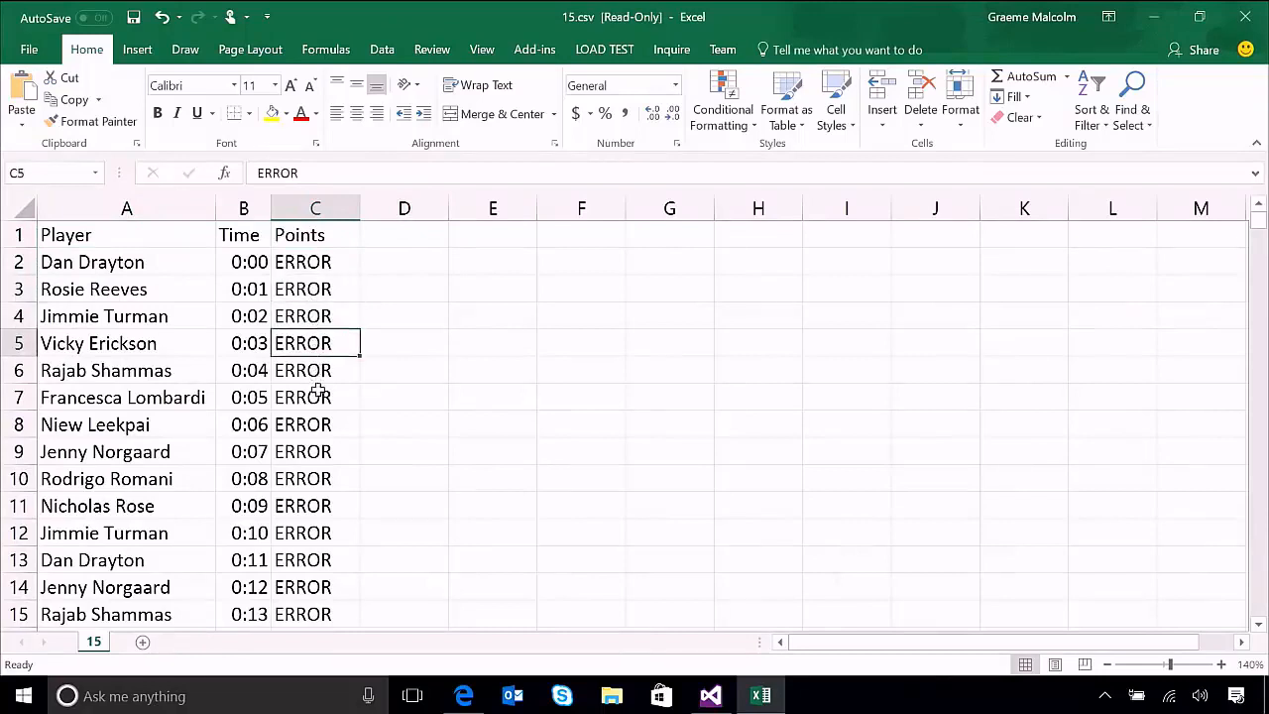
{"action": "key", "text": "Down"}
{"action": "key", "text": "Down"}
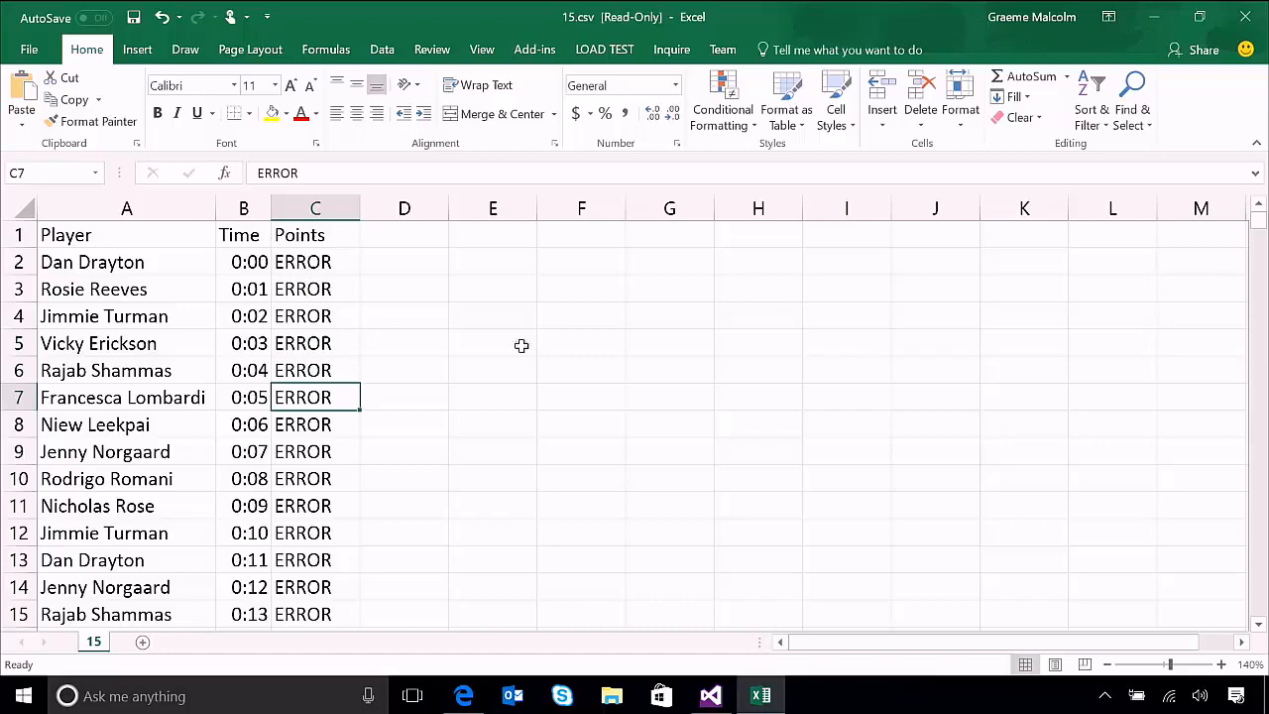
{"action": "left_click", "coordinate": [1245, 17]}
{"action": "left_click", "coordinate": [642, 369]}
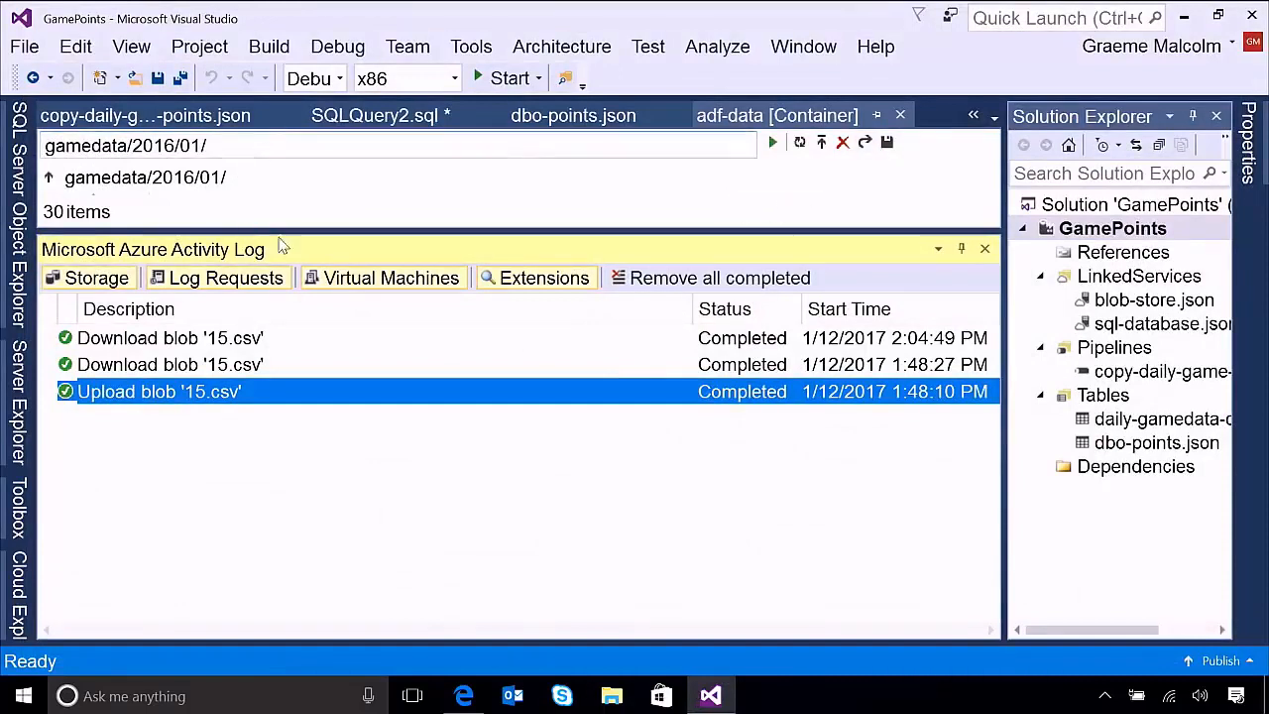
Return to the Data Factory monitor in Edge, reselect the failed window and check the calendar statuses of January 13 and February 6.
{"action": "left_click", "coordinate": [463, 696]}
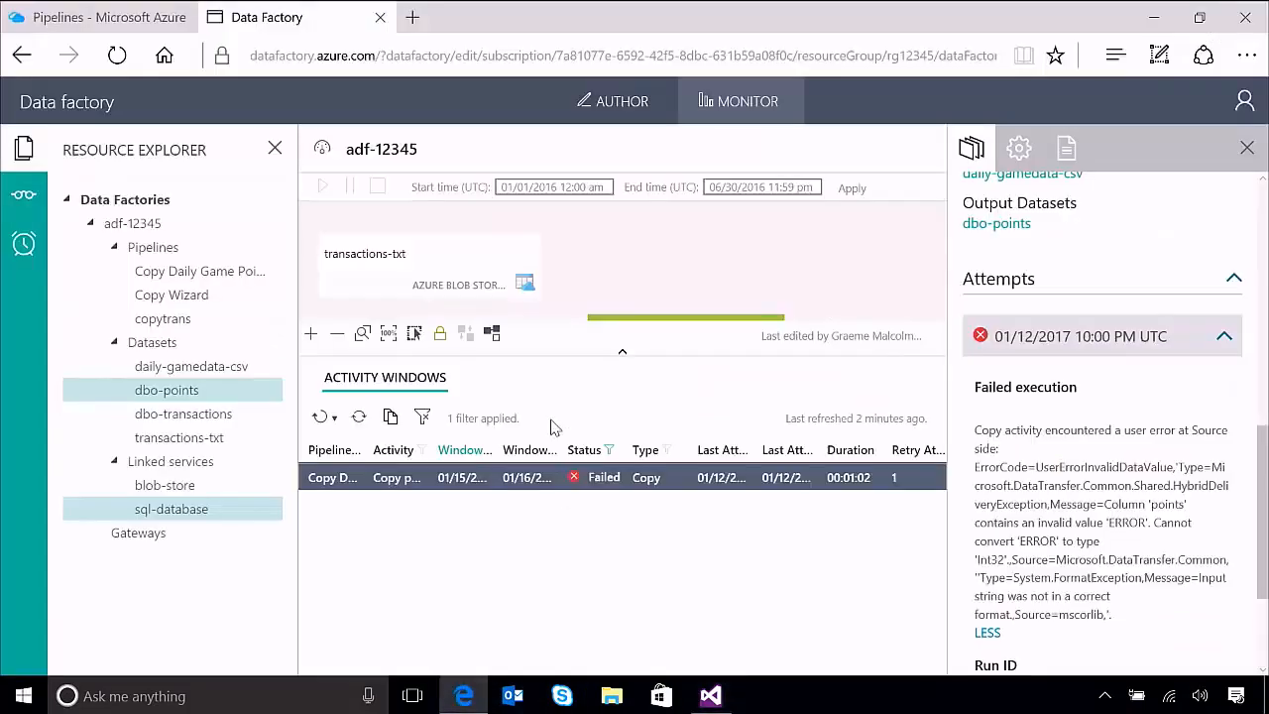
{"action": "left_click", "coordinate": [604, 484]}
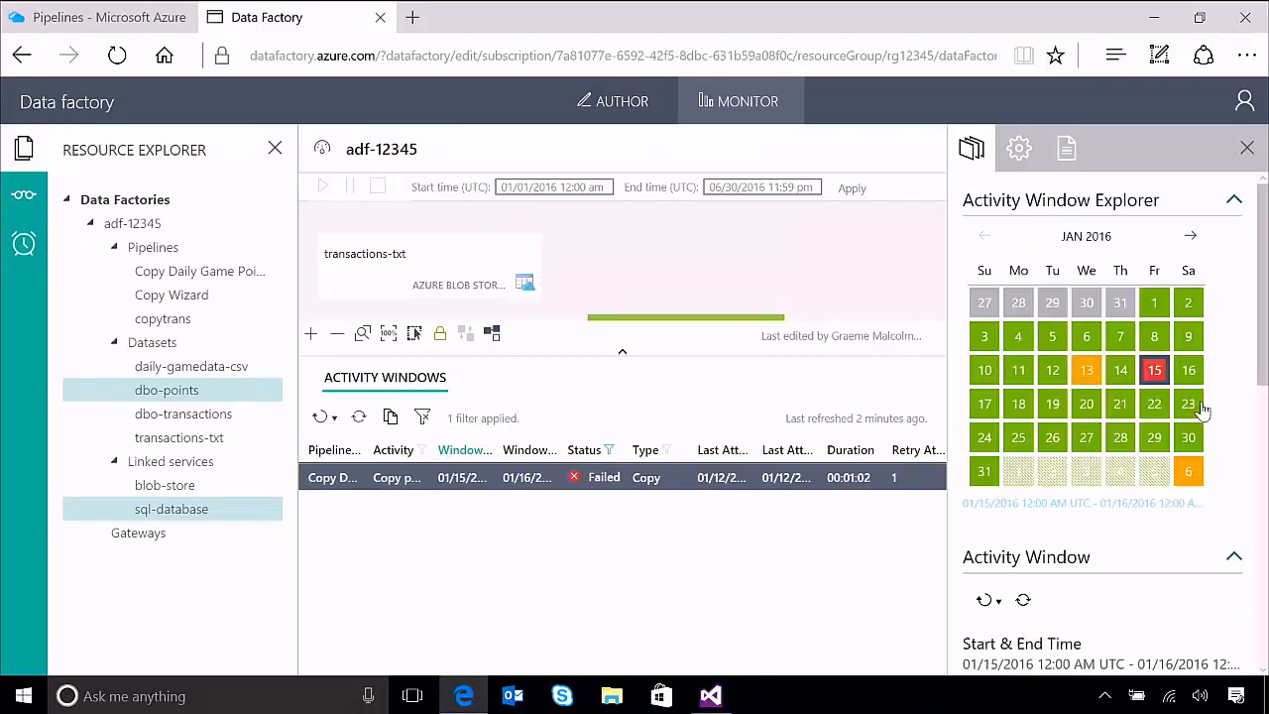
{"action": "mouse_move", "coordinate": [1090, 377]}
{"action": "mouse_move", "coordinate": [1190, 477]}
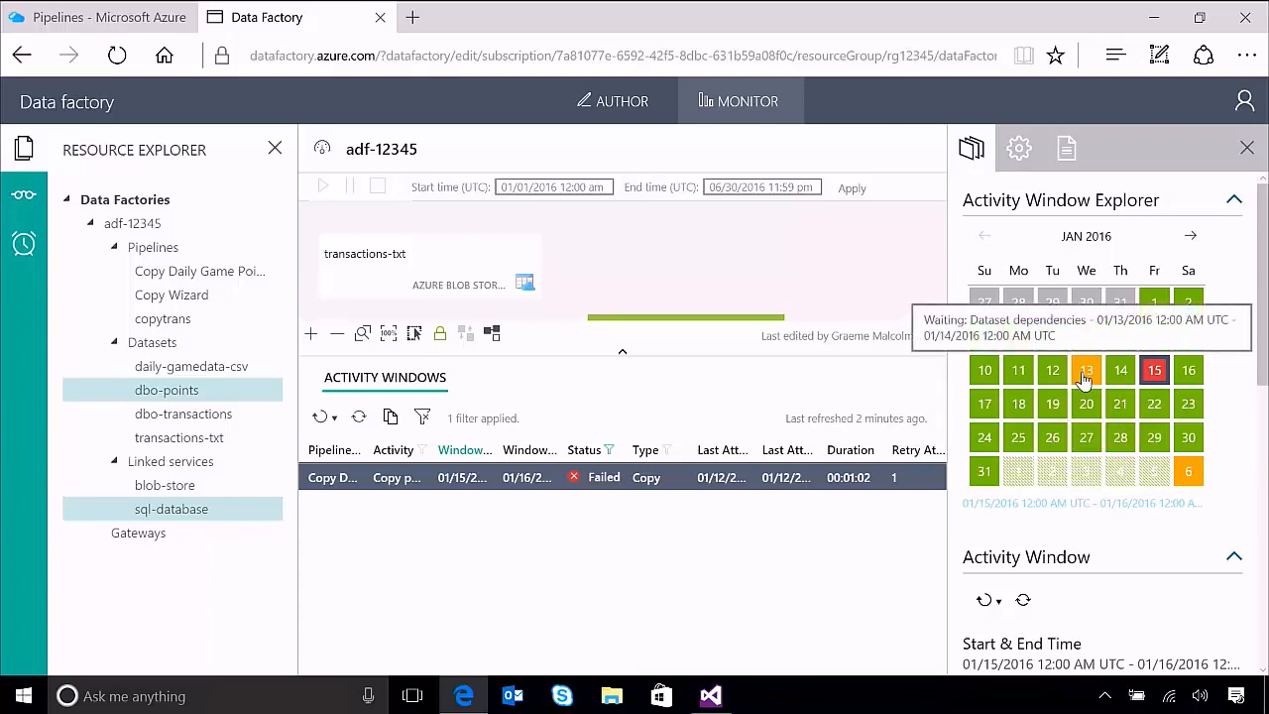
Change the status filter from Failed to Waiting: Dataset dependencies and select the waiting activity window.
{"action": "left_click", "coordinate": [608, 450]}
{"action": "left_click", "coordinate": [309, 510]}
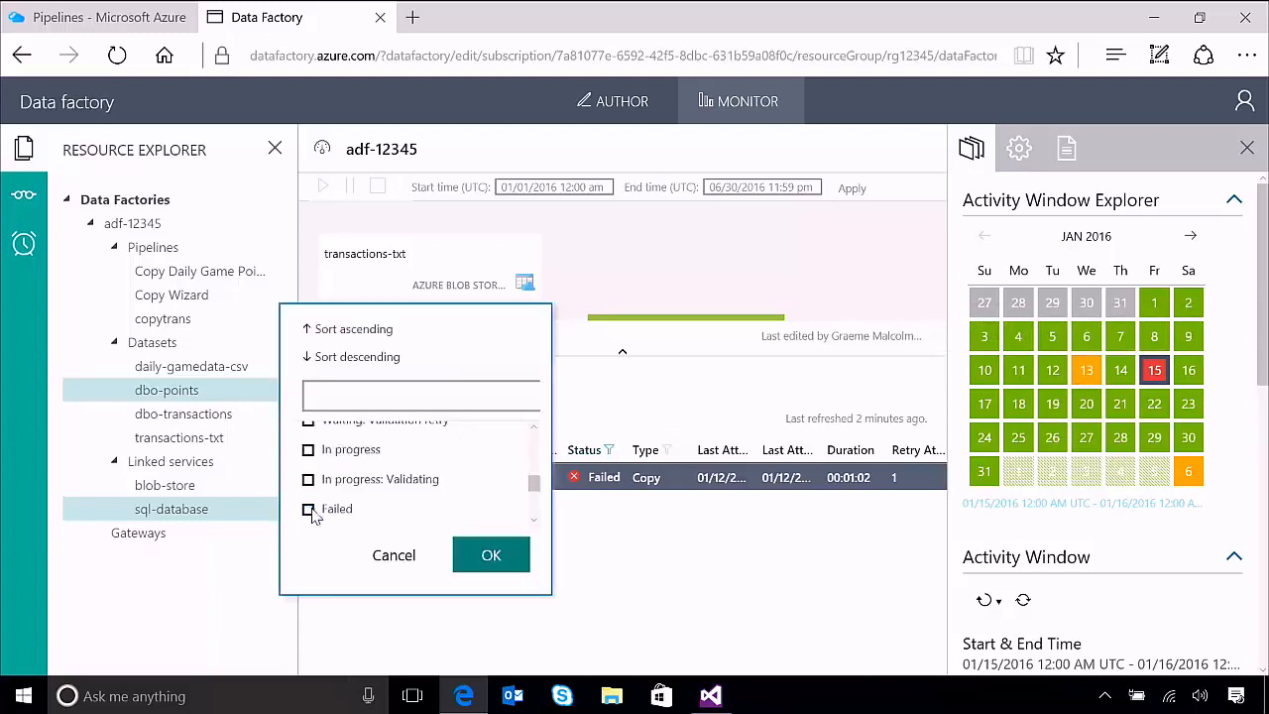
{"action": "left_click_drag", "start_coordinate": [533, 483], "coordinate": [536, 446]}
{"action": "left_click", "coordinate": [308, 475]}
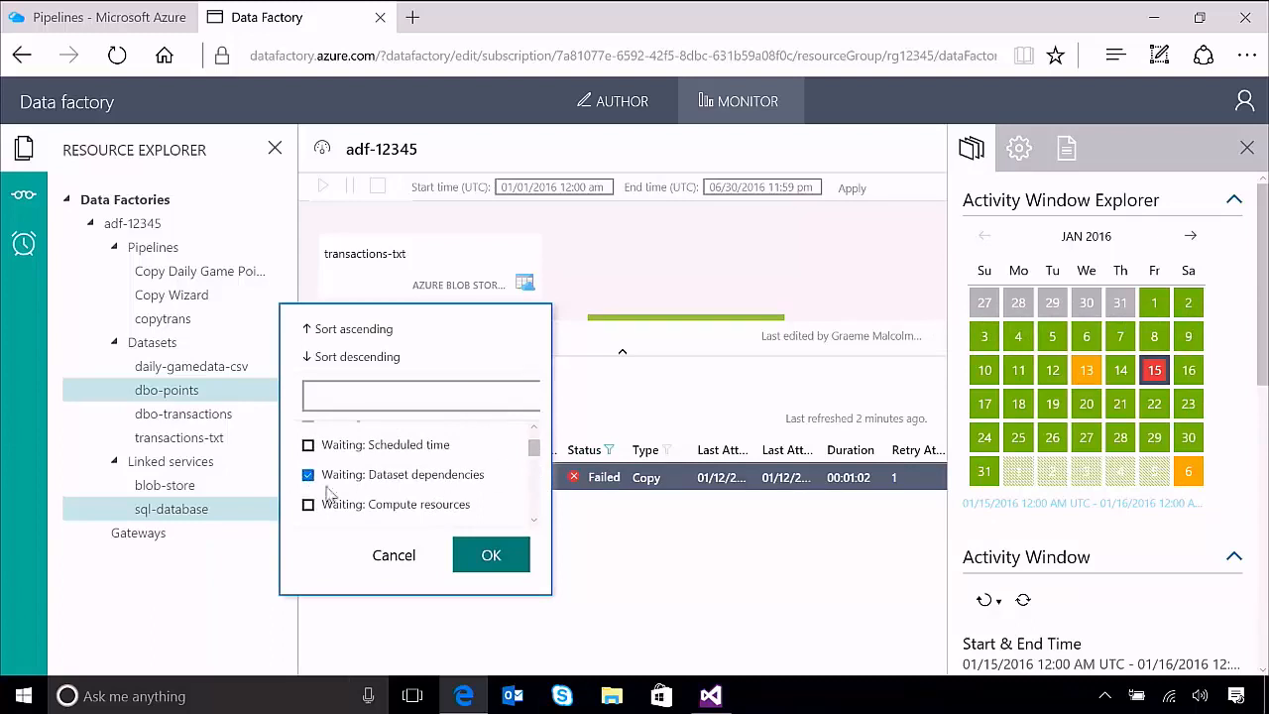
{"action": "left_click", "coordinate": [513, 556]}
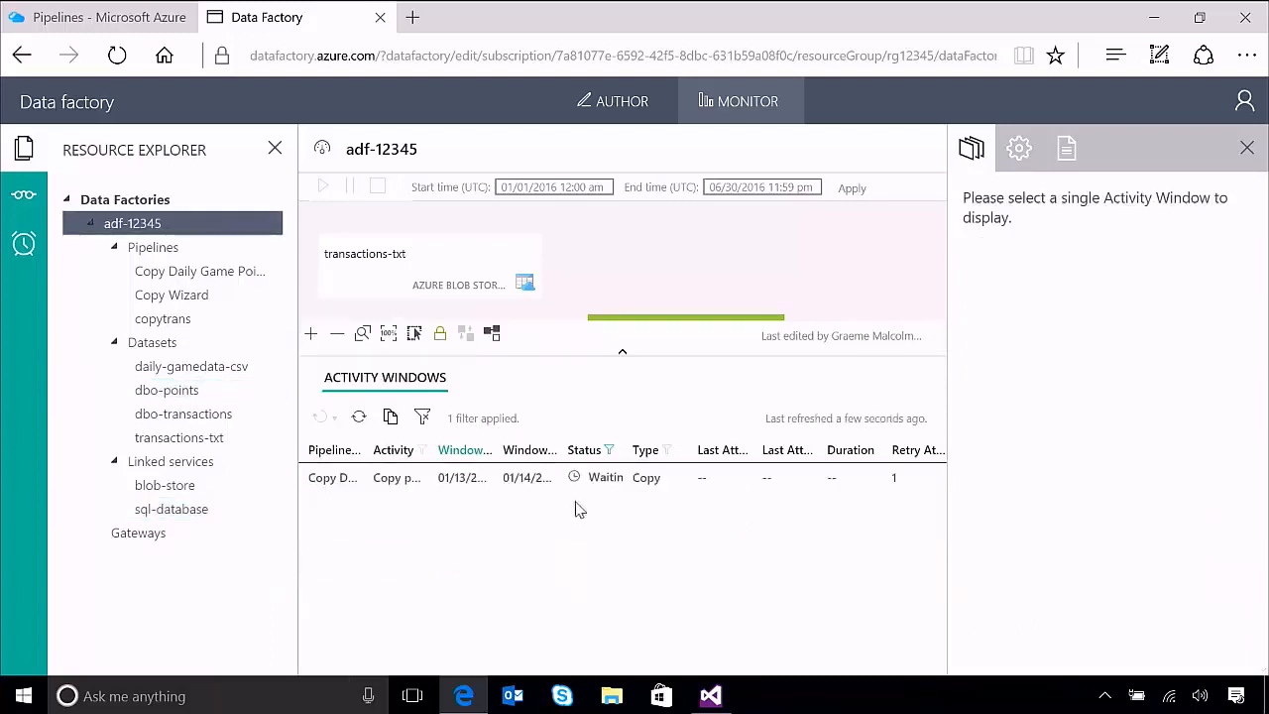
{"action": "left_click", "coordinate": [520, 480]}
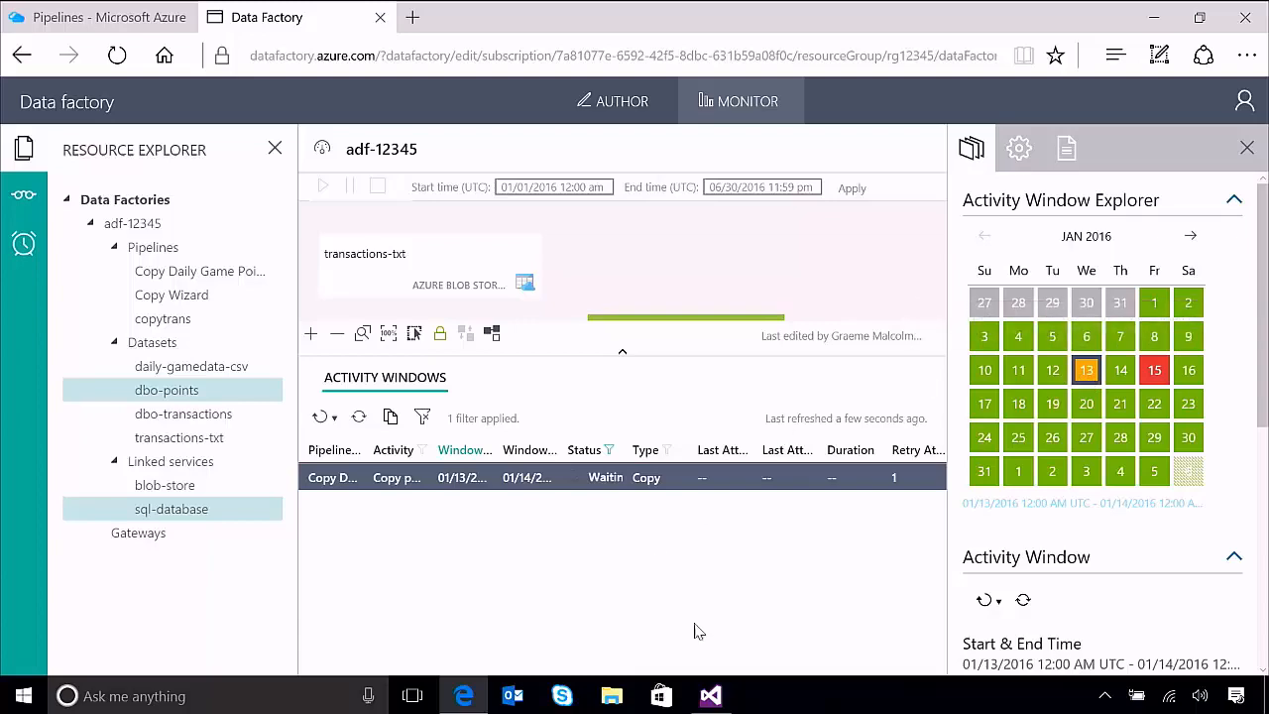
Switch to Visual Studio, close the Azure Activity Log and check the gamedata/2016/01 files from 11.csv to 14.csv.
{"action": "left_click", "coordinate": [710, 695]}
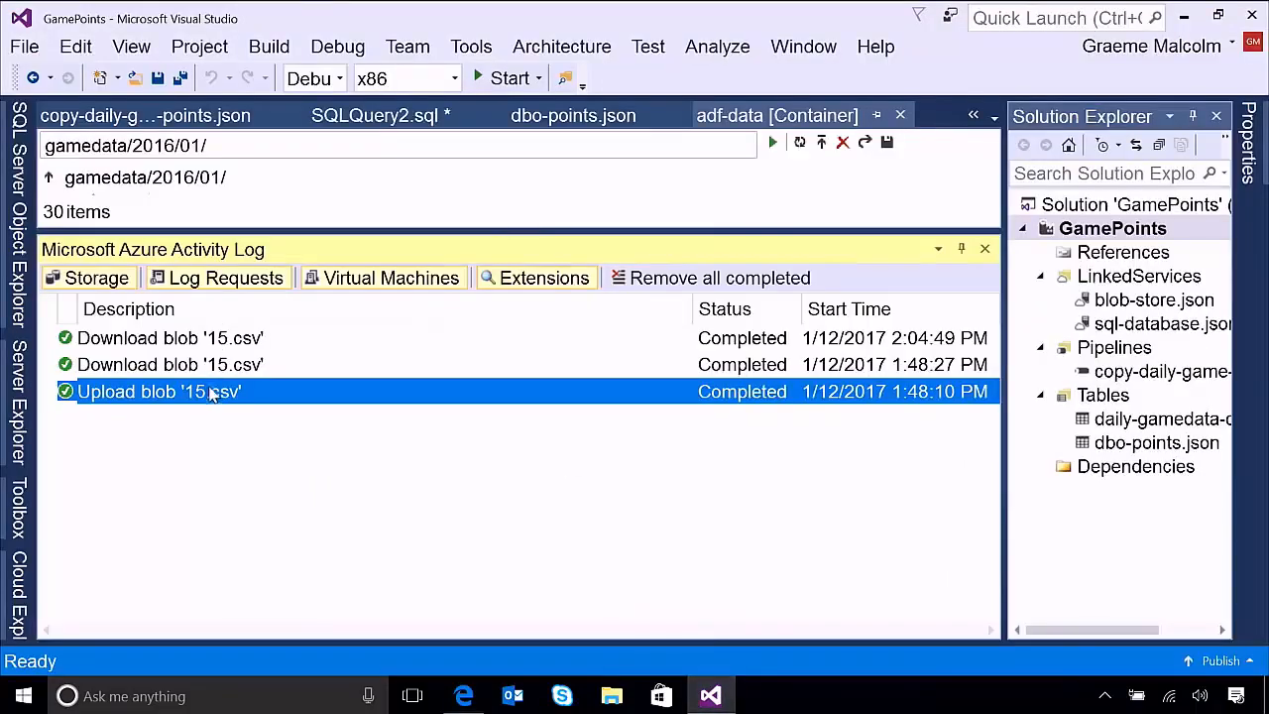
{"action": "left_click", "coordinate": [983, 250]}
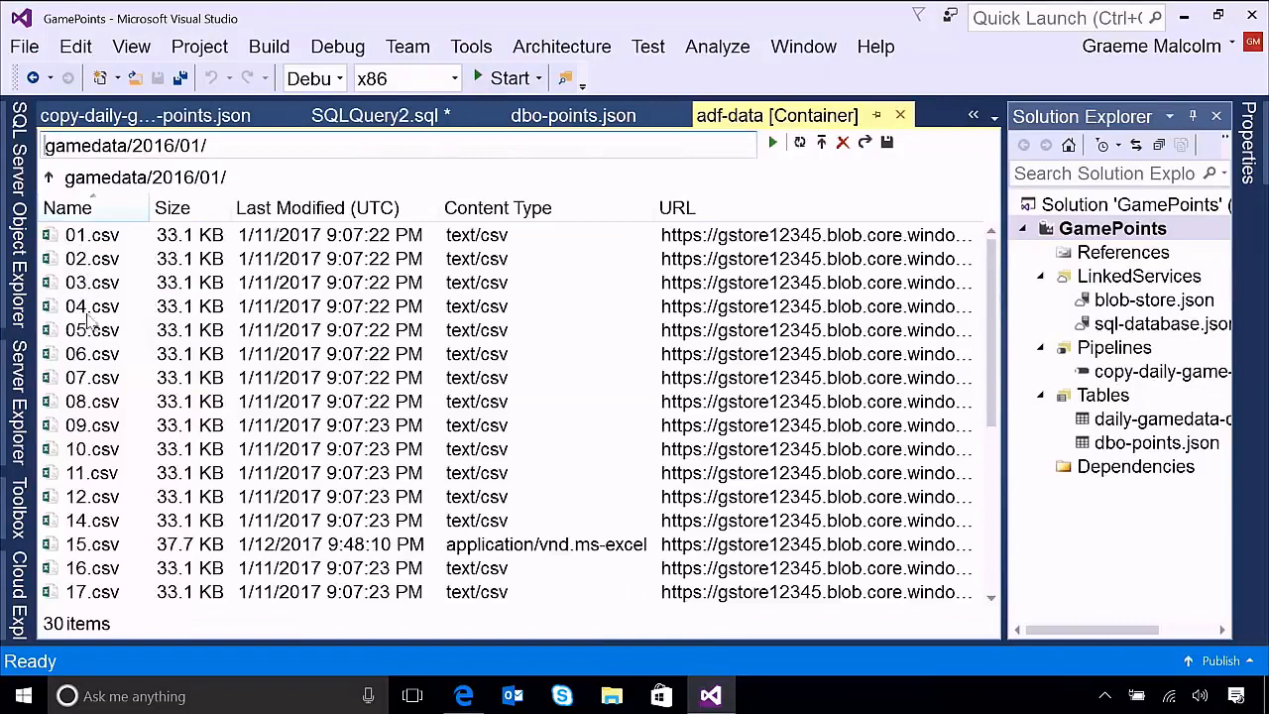
{"action": "left_click", "coordinate": [93, 476]}
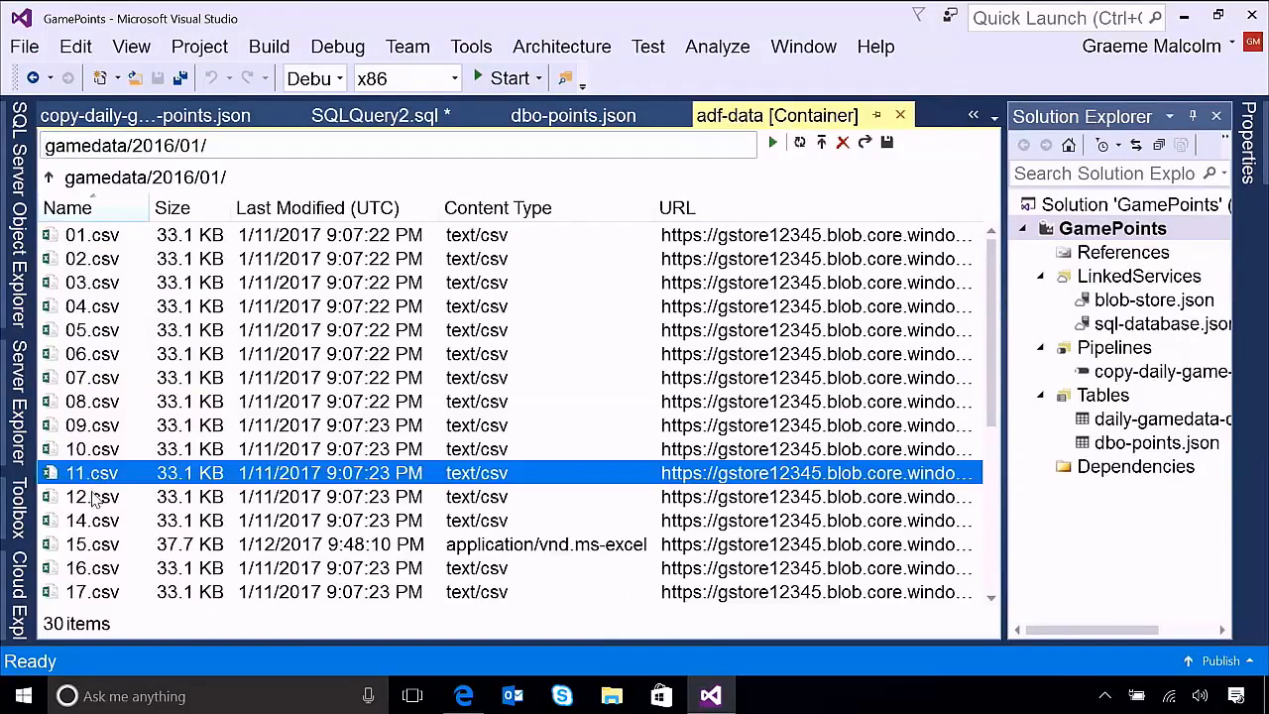
{"action": "left_click", "coordinate": [94, 498]}
{"action": "left_click", "coordinate": [99, 525]}
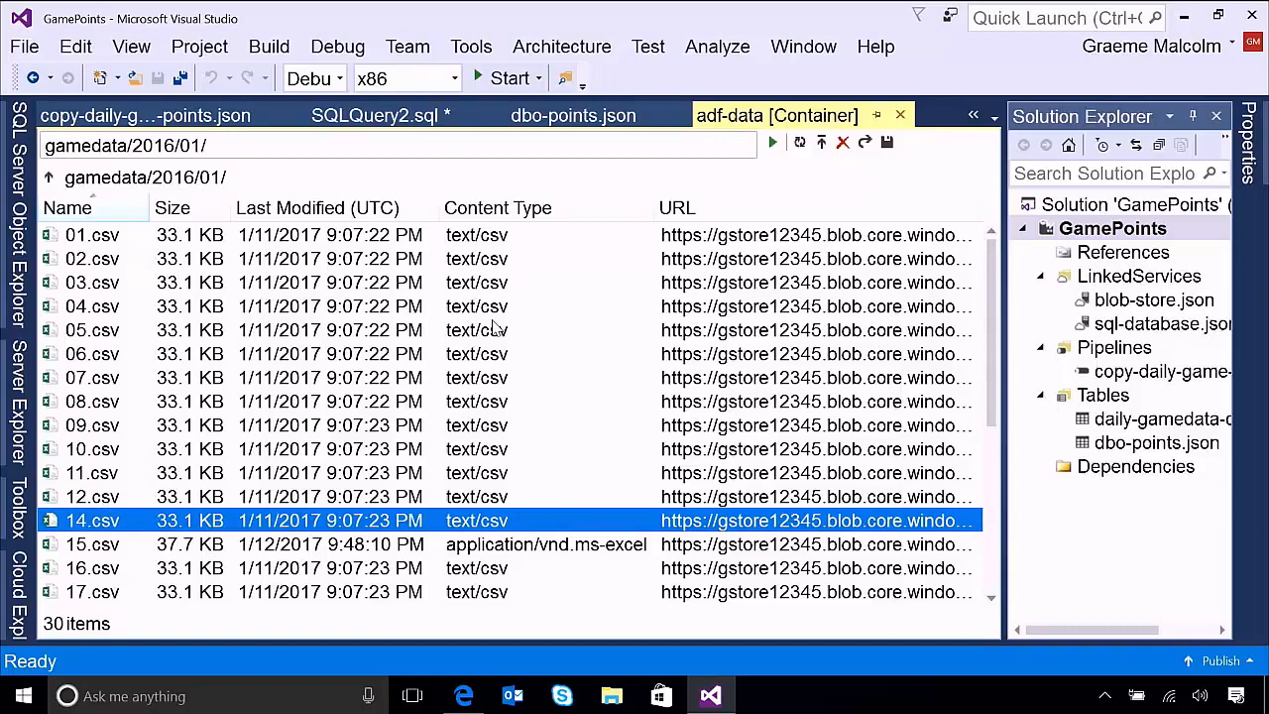
Return to the Data Factory monitor in Edge and review January 15 and January 13 in the activity calendar.
{"action": "left_click", "coordinate": [464, 695]}
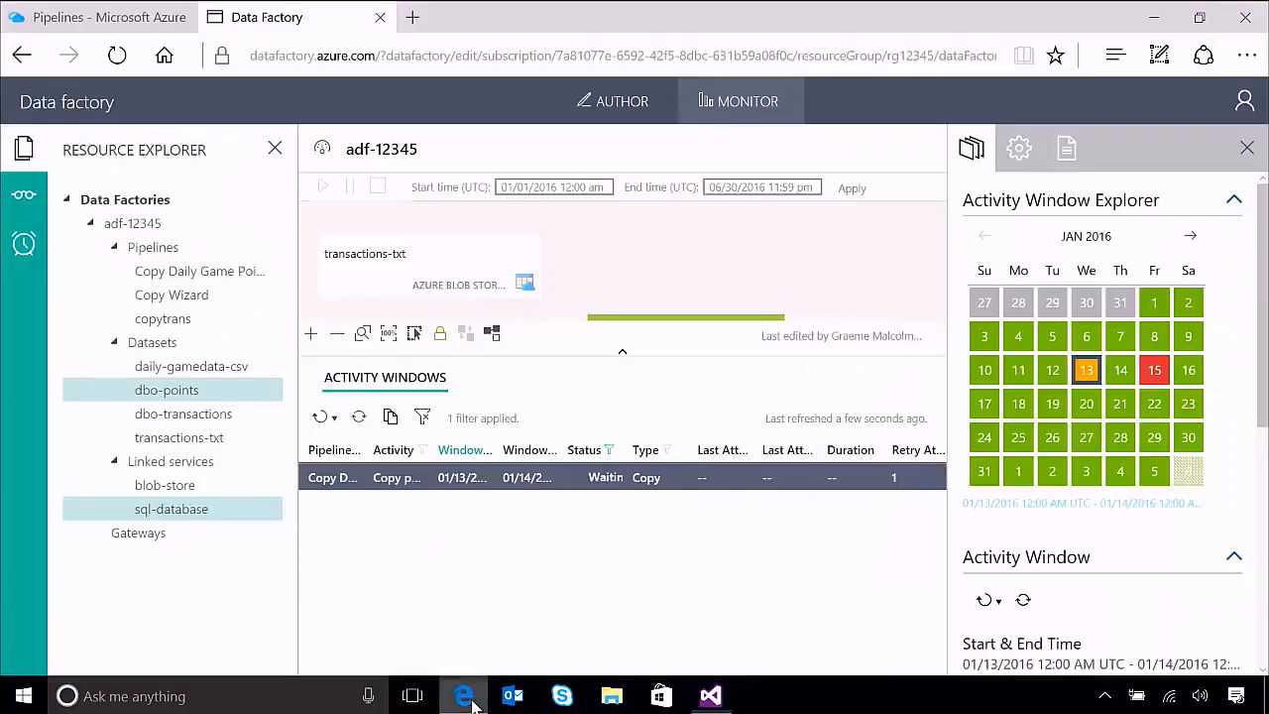
{"action": "mouse_move", "coordinate": [1156, 380]}
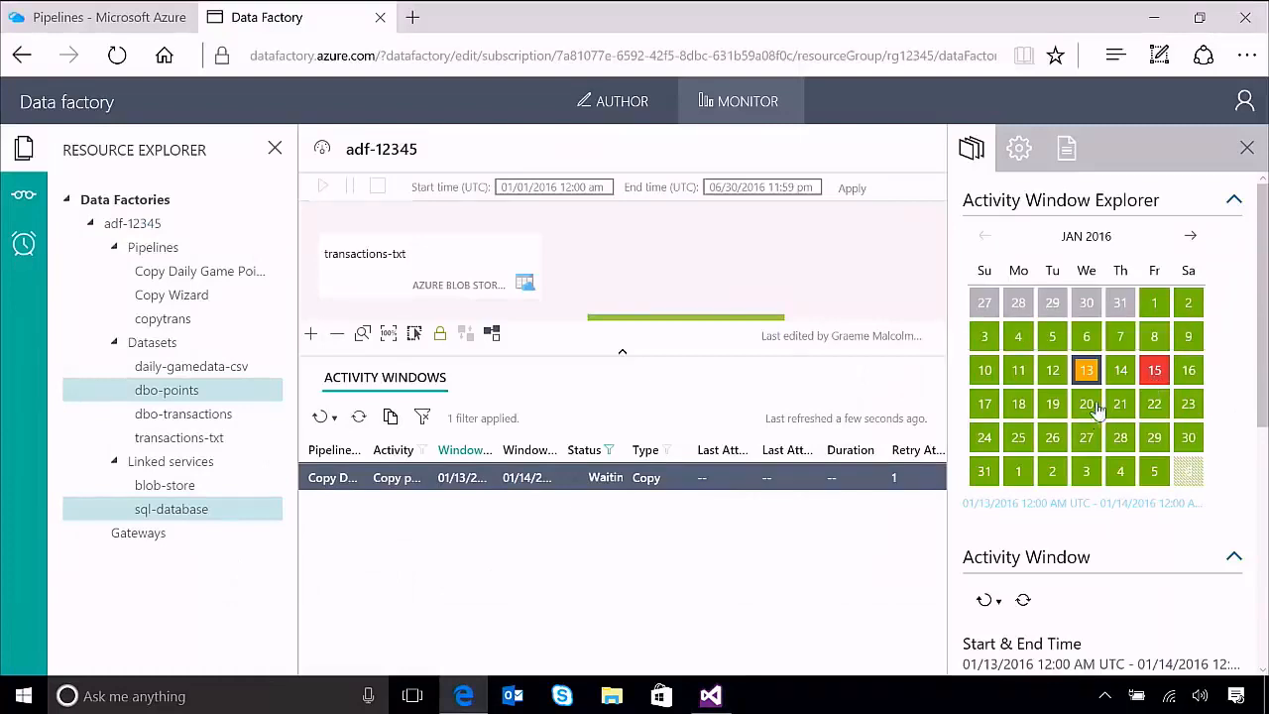
{"action": "mouse_move", "coordinate": [1083, 381]}
Switch to Visual Studio, start a file upload to the gamedata/2016/01/ blob folder and browse to the local Lab Files folder.
{"action": "left_click", "coordinate": [711, 695]}
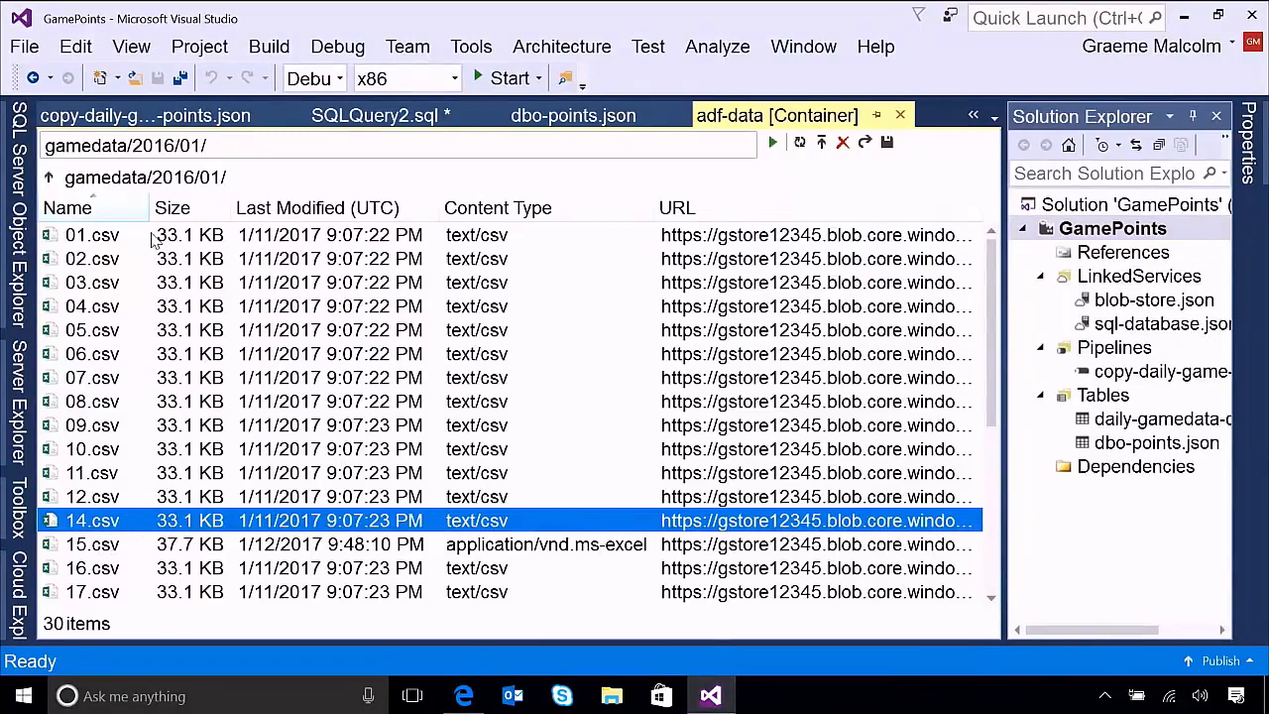
{"action": "left_click", "coordinate": [821, 141]}
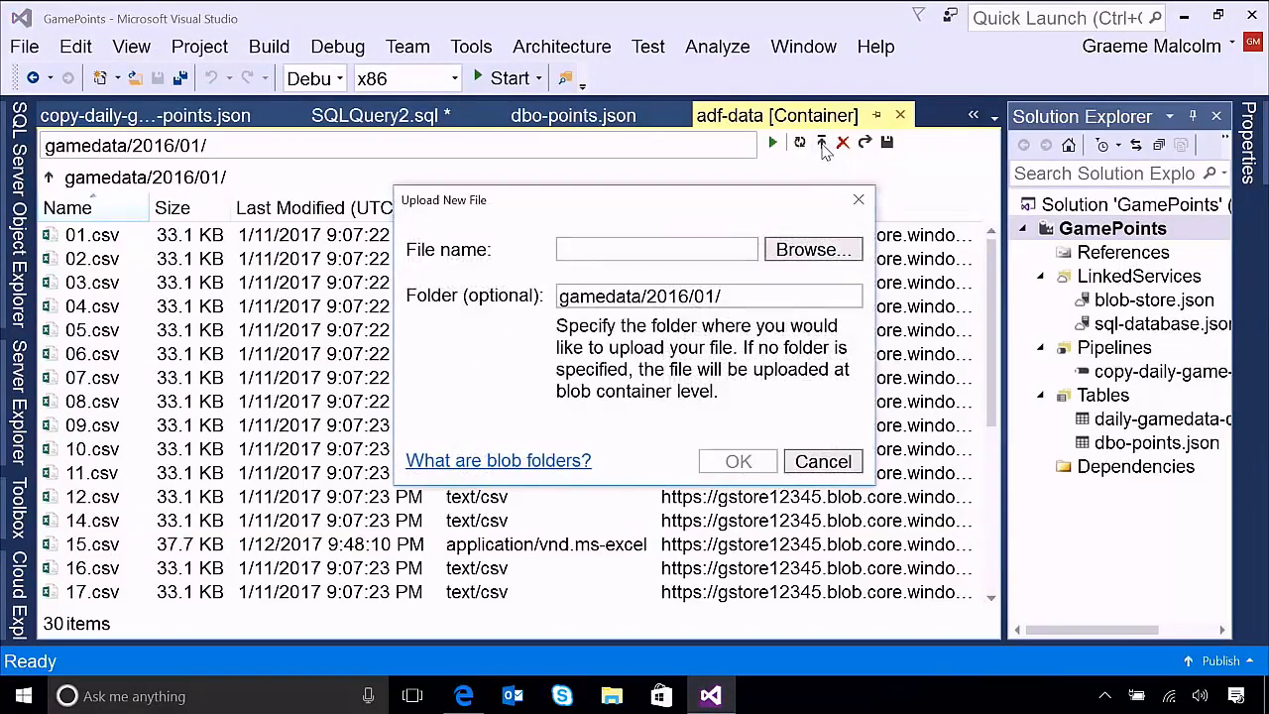
{"action": "left_click", "coordinate": [807, 249]}
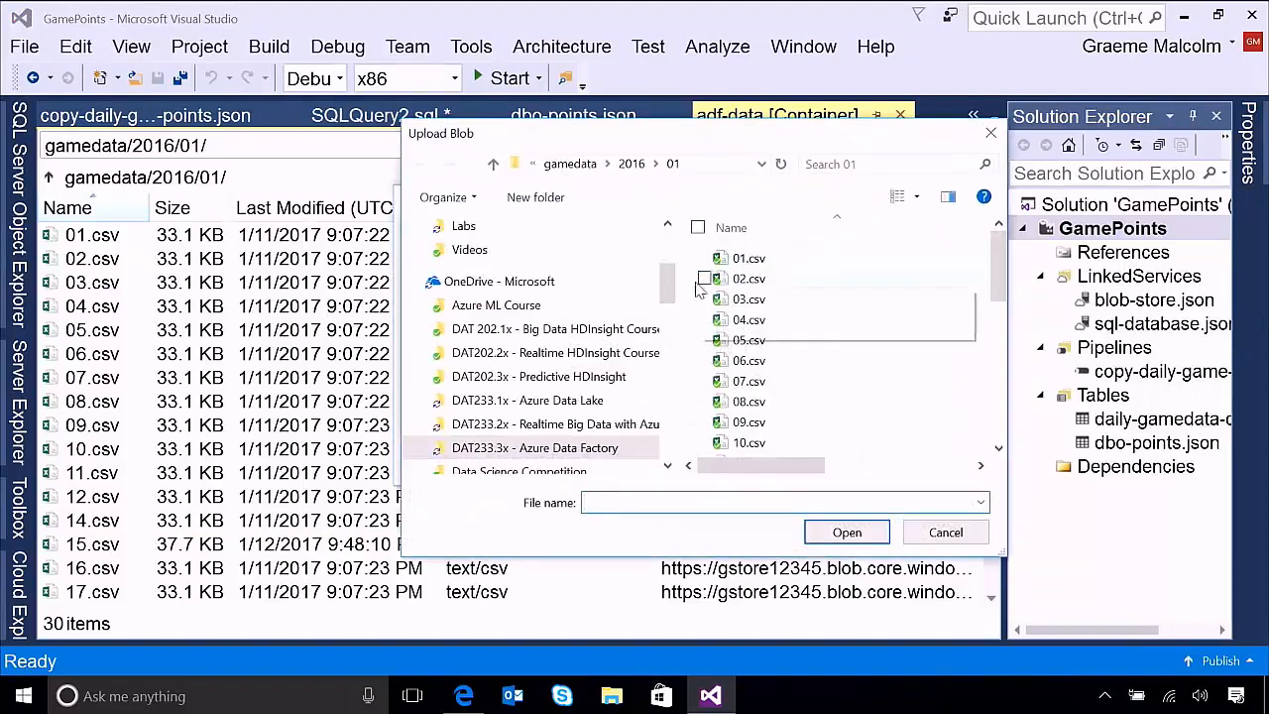
{"action": "left_click", "coordinate": [581, 165]}
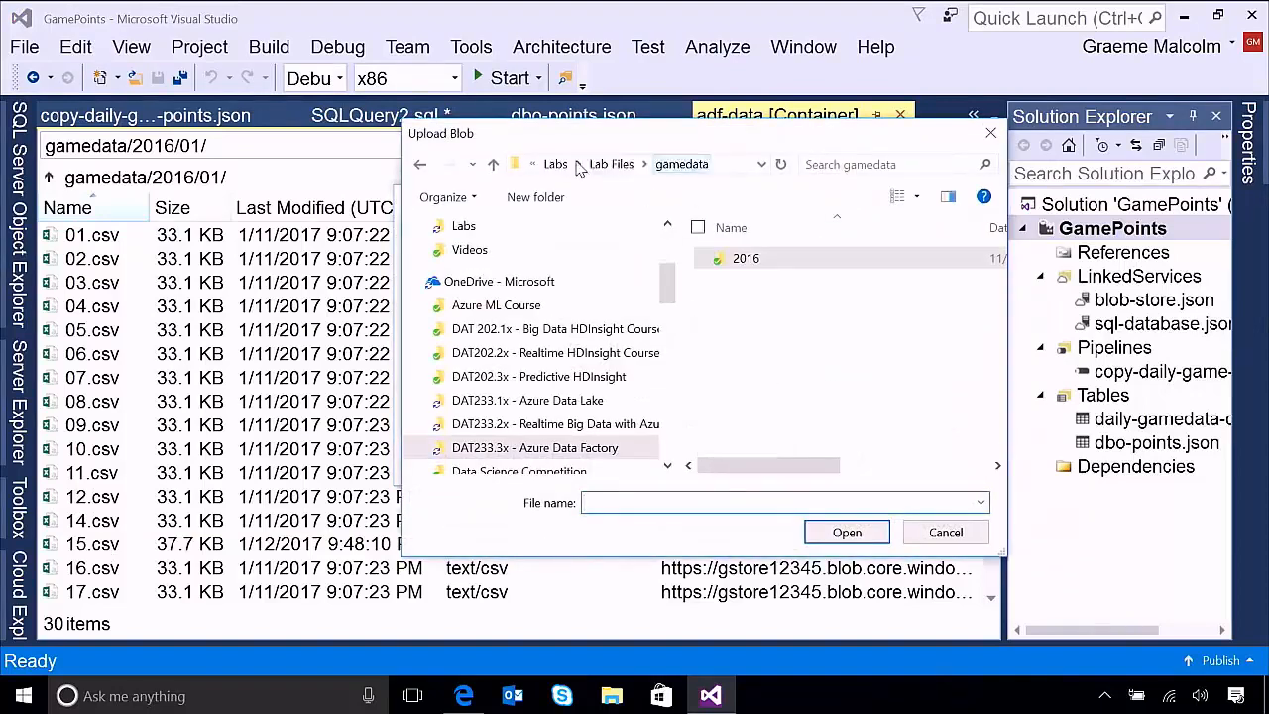
{"action": "left_click", "coordinate": [583, 166]}
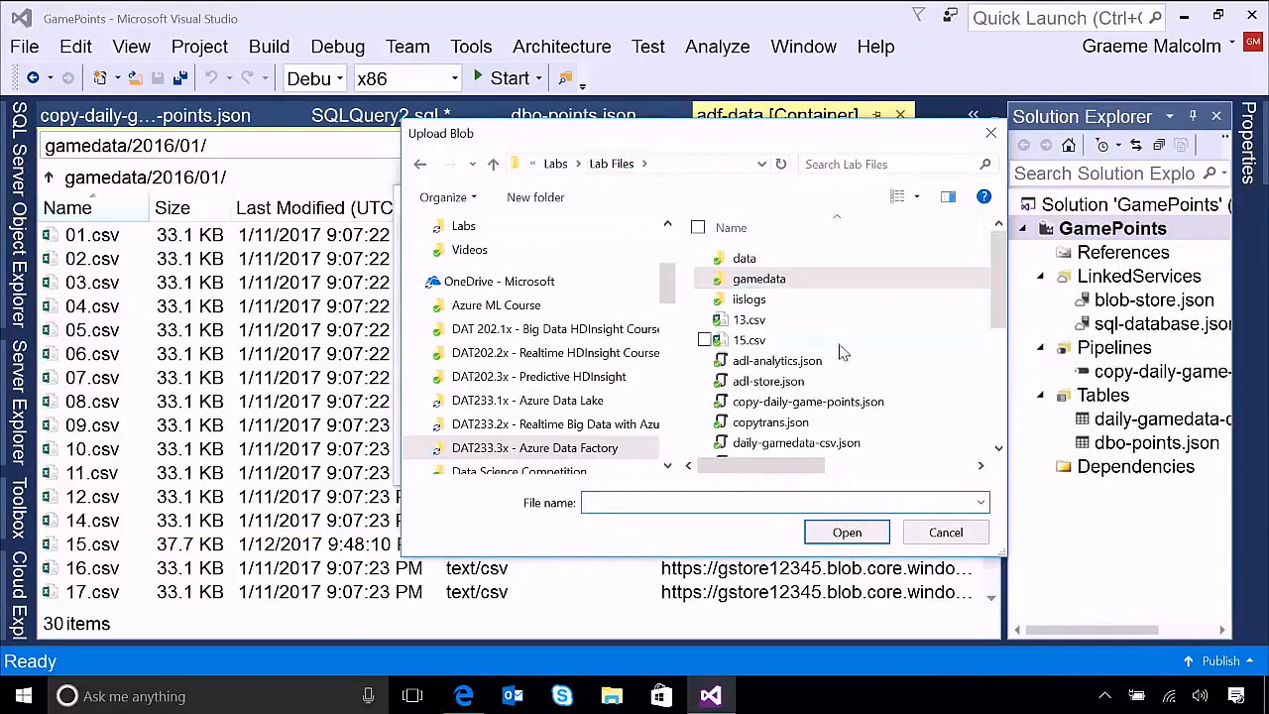
Upload 13.csv and 15.csv from Lab Files to gamedata/2016/01/, overwriting any conflicting blobs.
{"action": "left_click", "coordinate": [750, 323]}
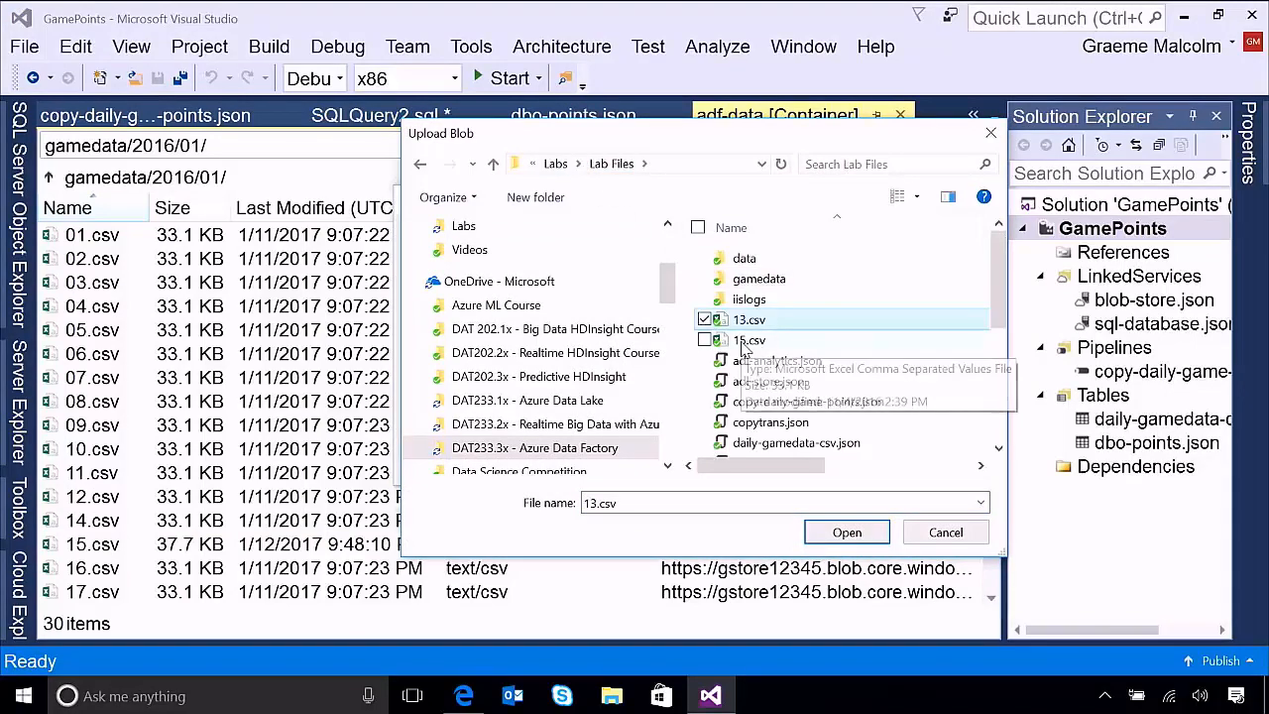
{"action": "left_click", "coordinate": [748, 342], "text": "ctrl"}
{"action": "left_click", "coordinate": [854, 536]}
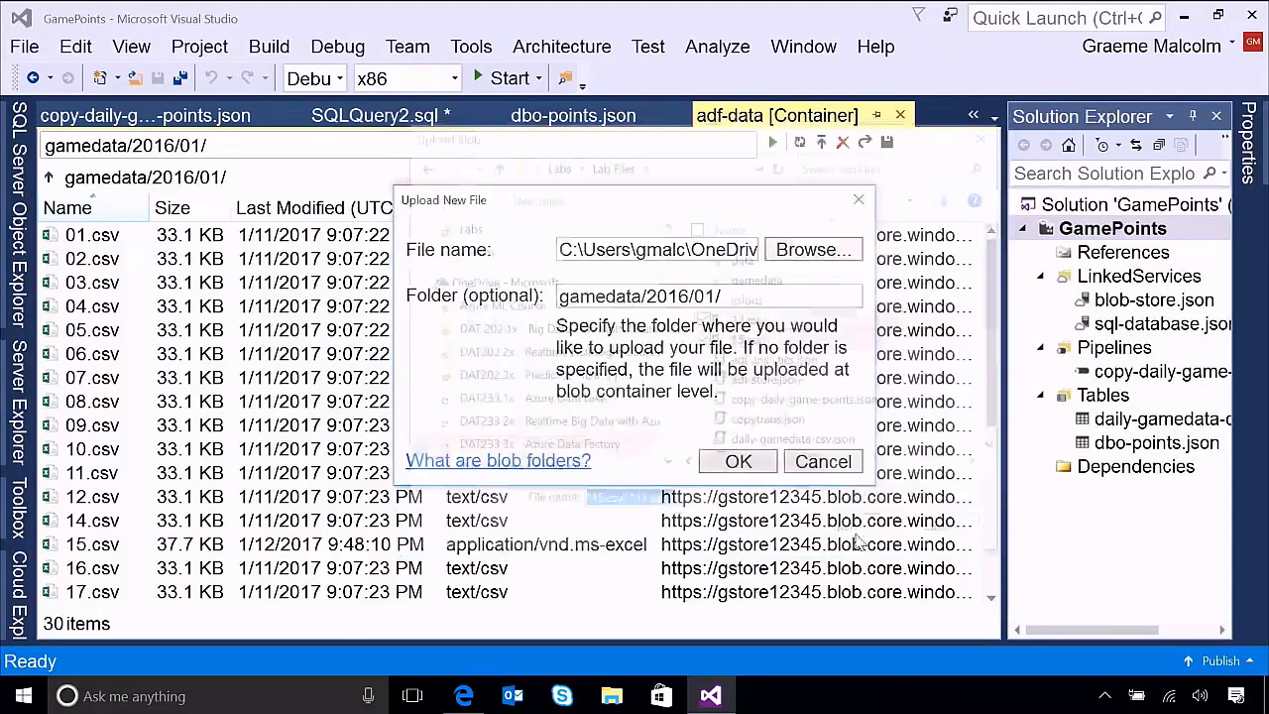
{"action": "left_click", "coordinate": [738, 464]}
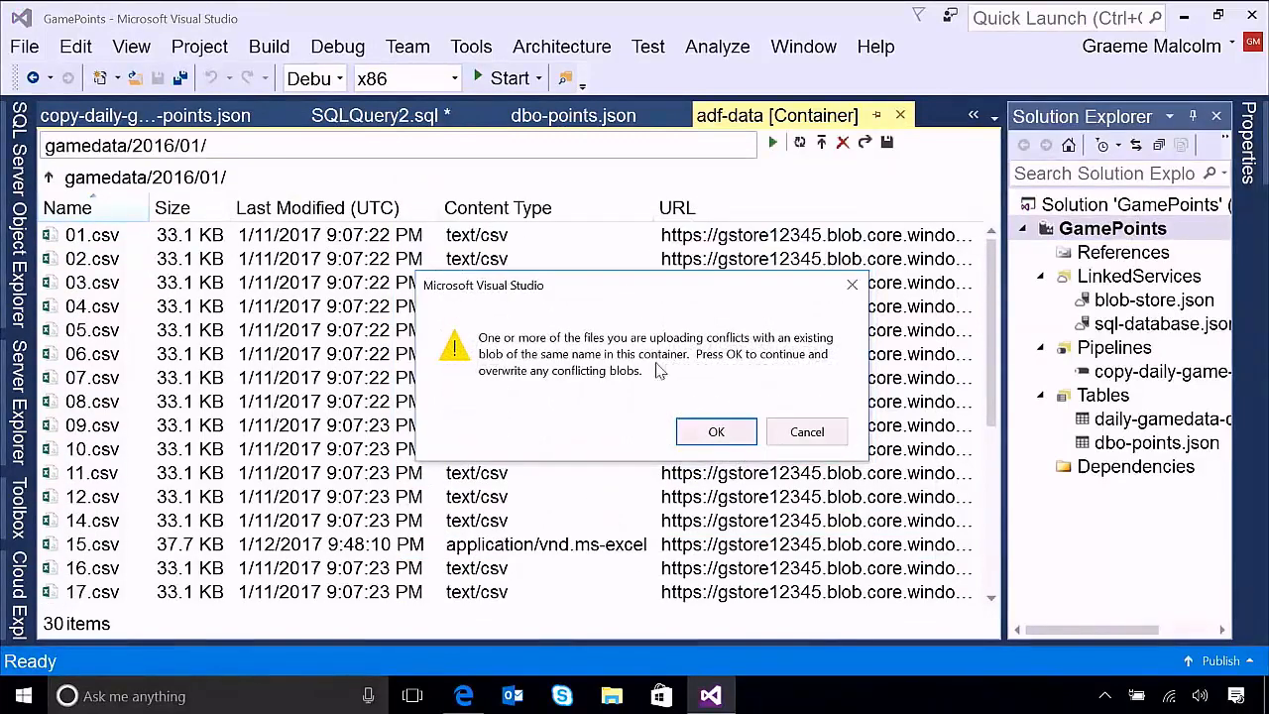
{"action": "left_click", "coordinate": [716, 432]}
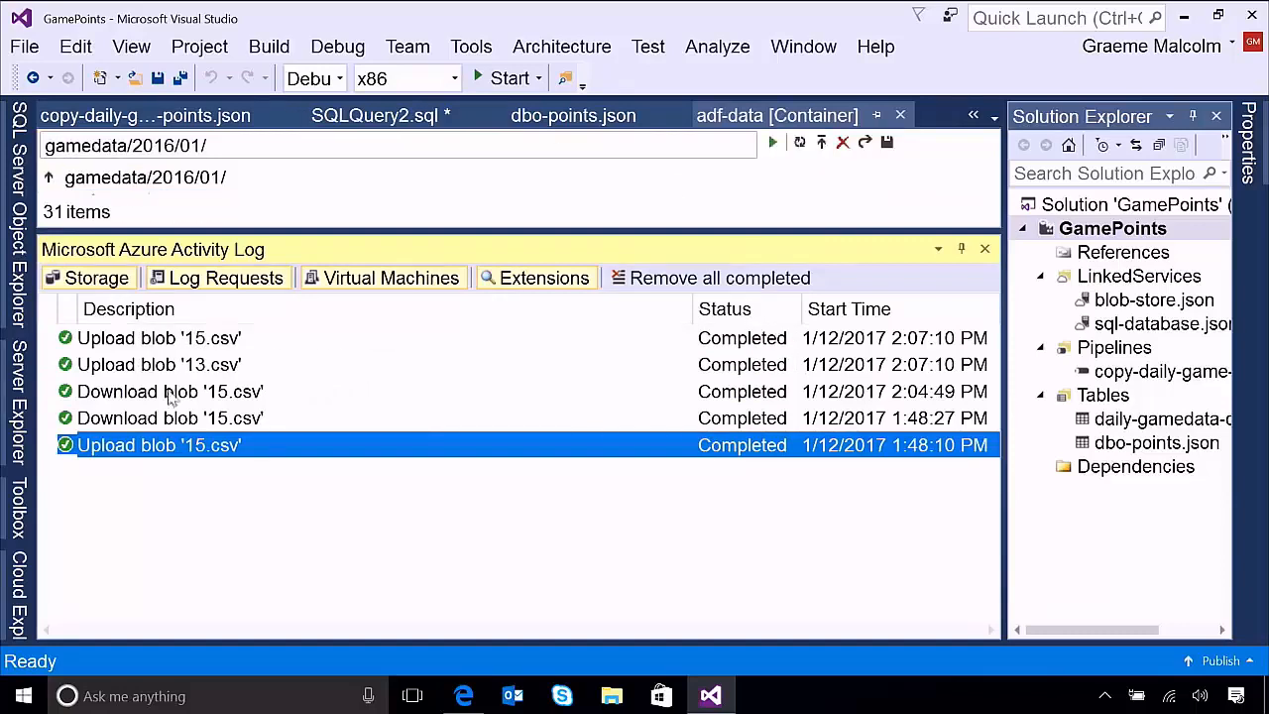
Return to the Data Factory monitor in Edge, rerun the January 13 activity window and check its calendar status.
{"action": "left_click", "coordinate": [467, 700]}
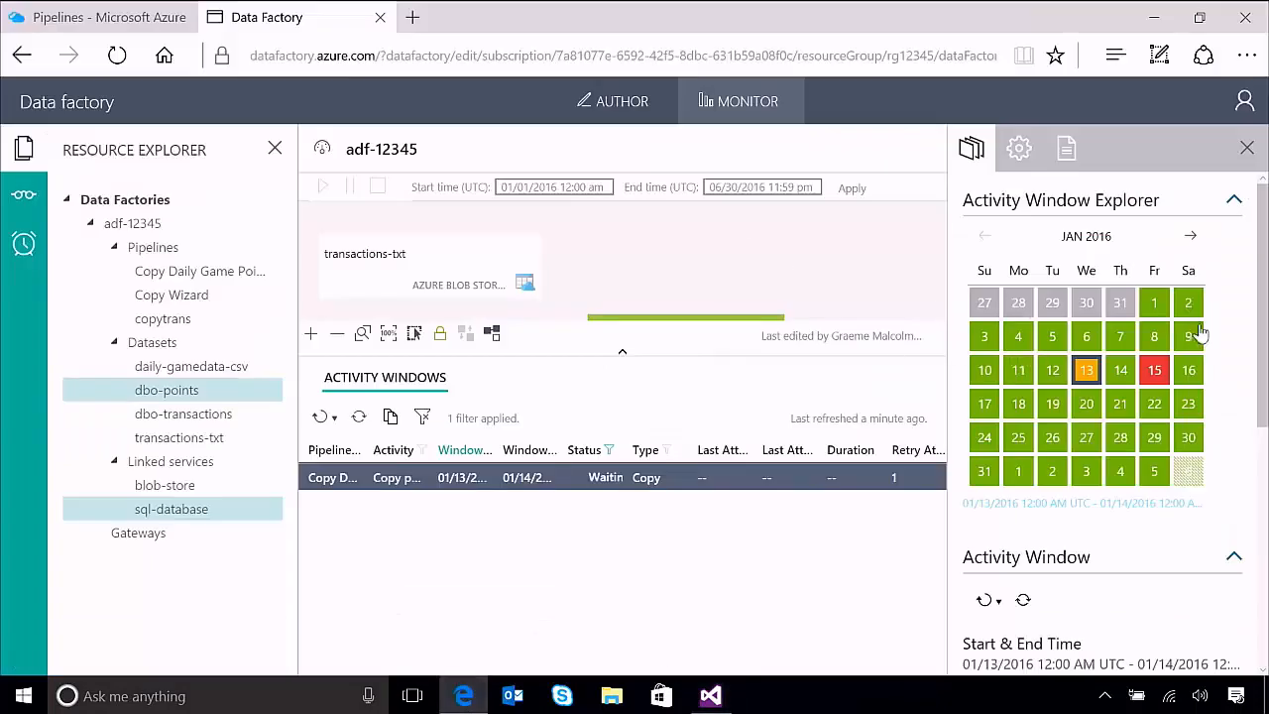
{"action": "scroll", "coordinate": [1048, 309], "scroll_direction": "down", "scroll_amount": 2}
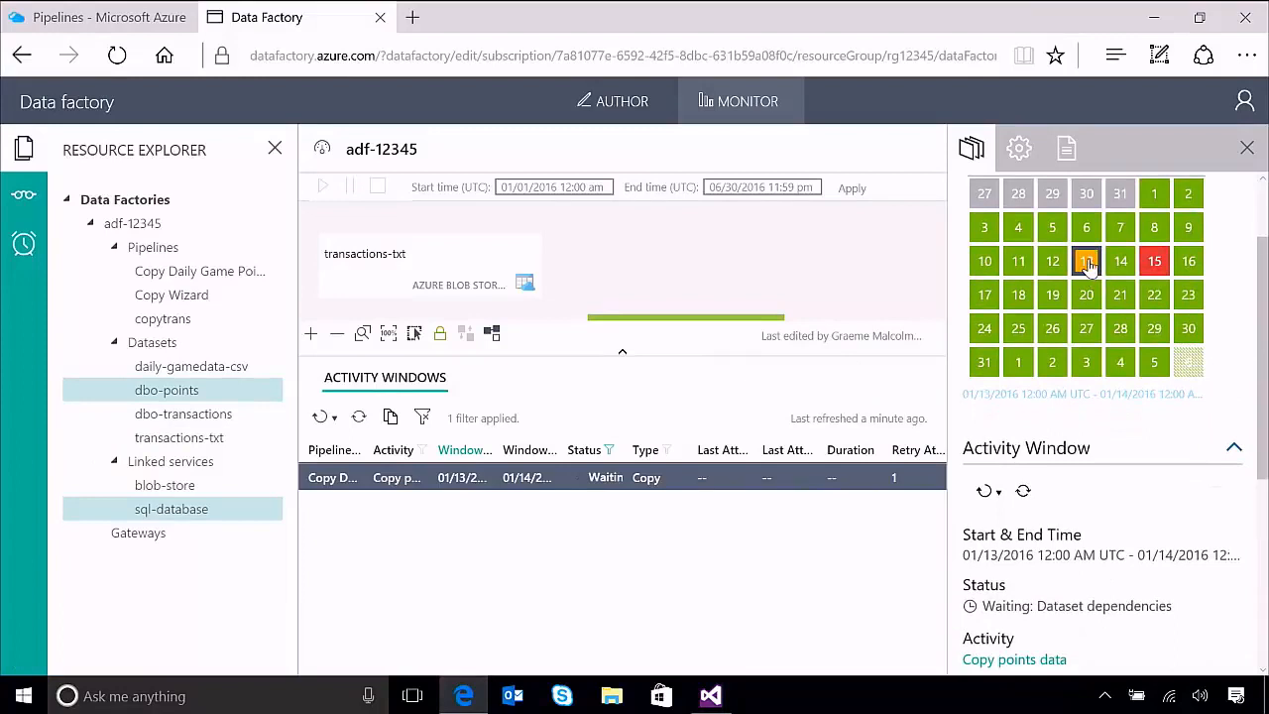
{"action": "left_click", "coordinate": [995, 492]}
{"action": "left_click", "coordinate": [929, 541]}
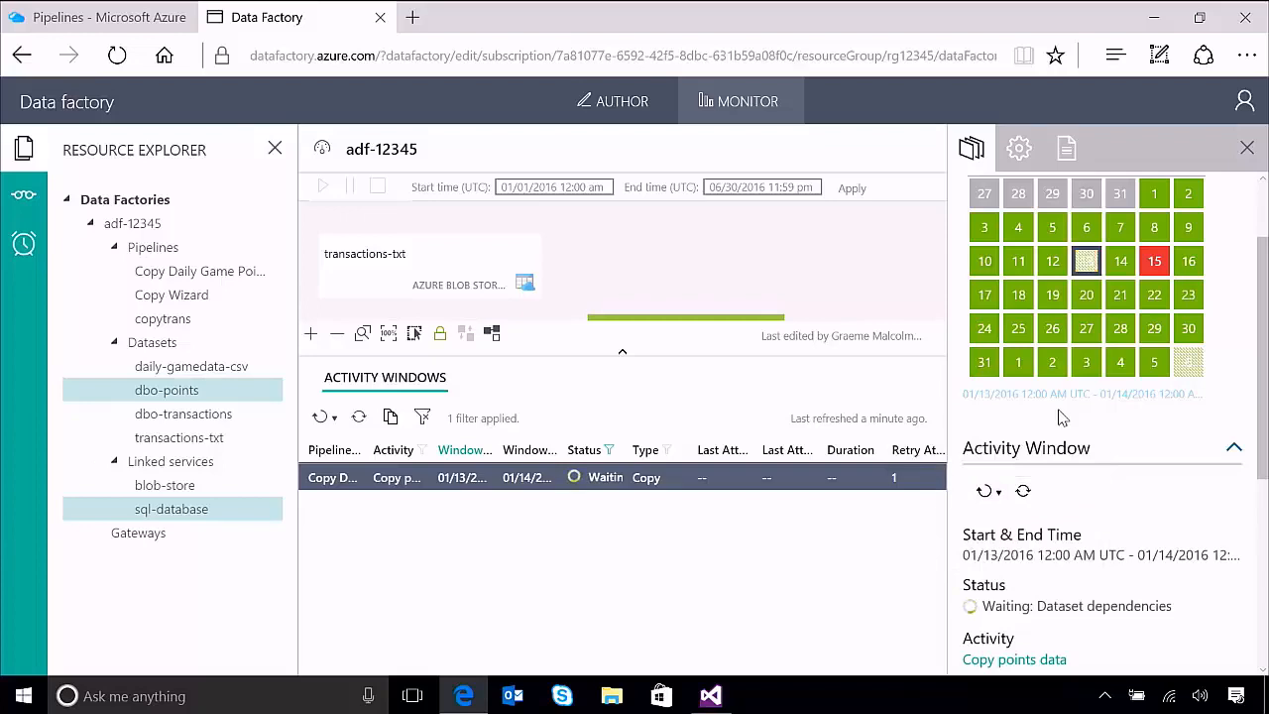
{"action": "mouse_move", "coordinate": [1086, 262]}
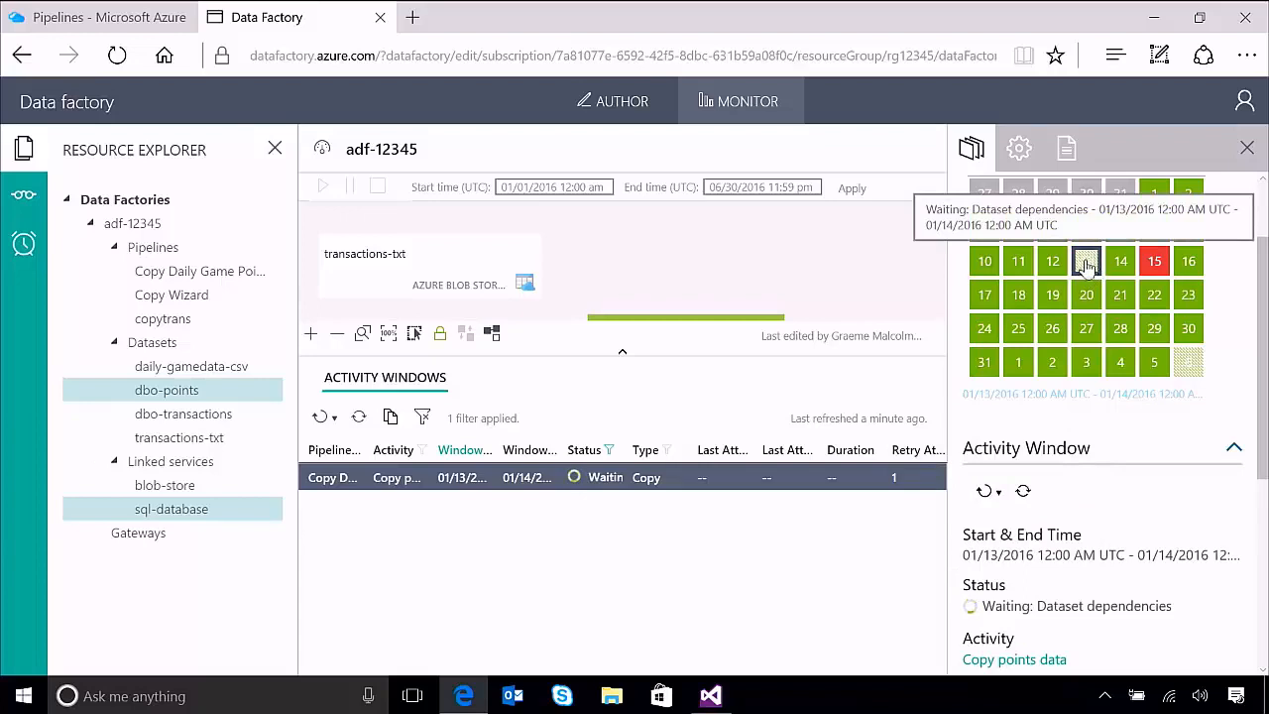
Select the failed January 15 activity window, rerun it and check its calendar status.
{"action": "left_click", "coordinate": [1155, 266]}
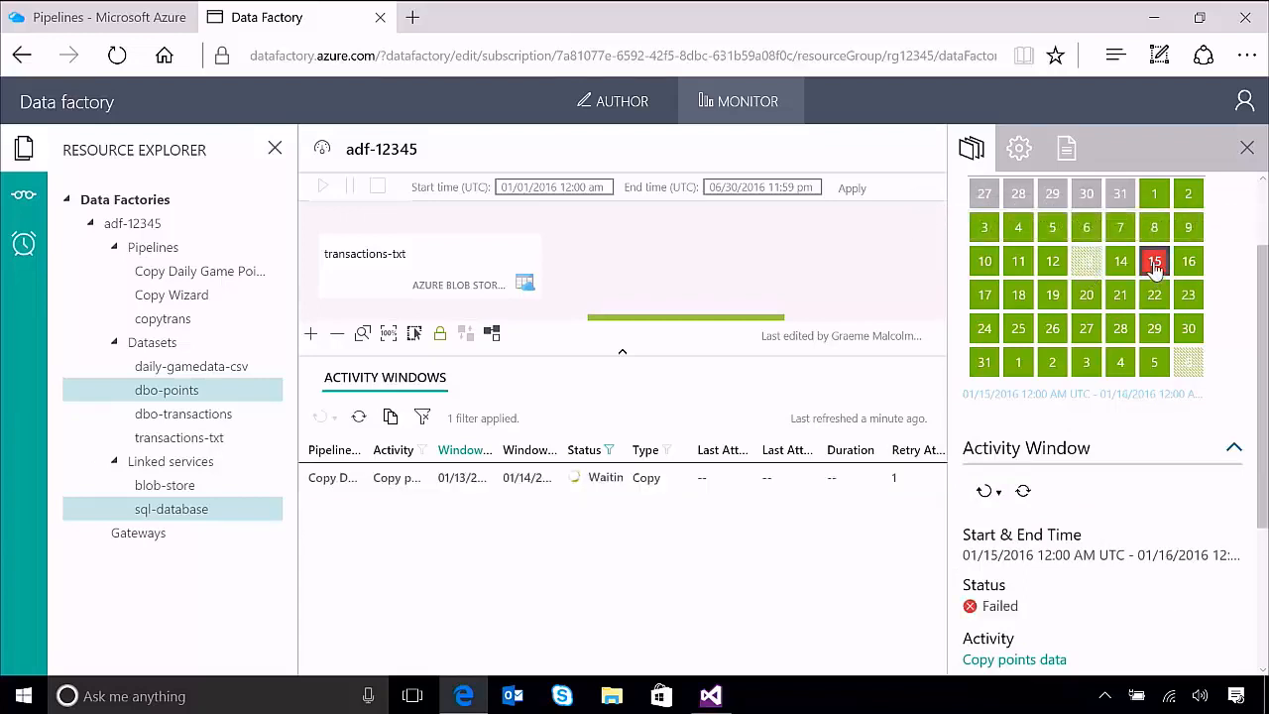
{"action": "left_click", "coordinate": [999, 492]}
{"action": "left_click", "coordinate": [908, 533]}
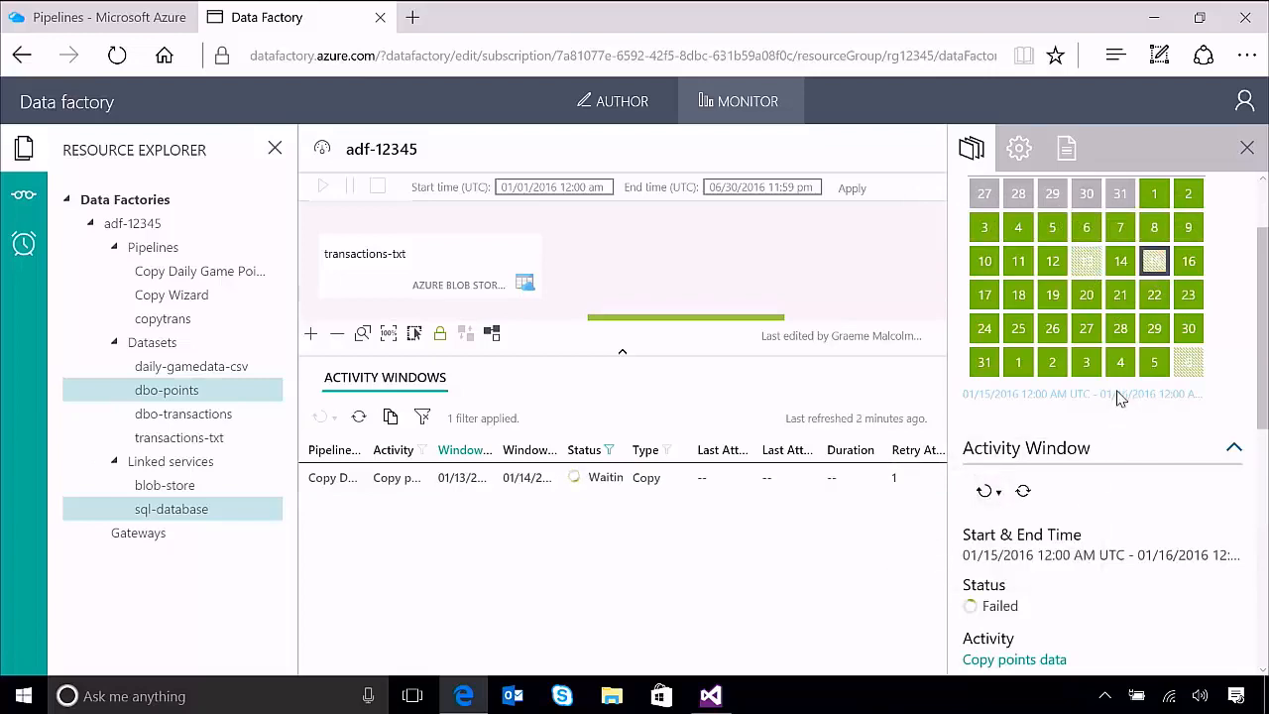
{"action": "mouse_move", "coordinate": [1151, 266]}
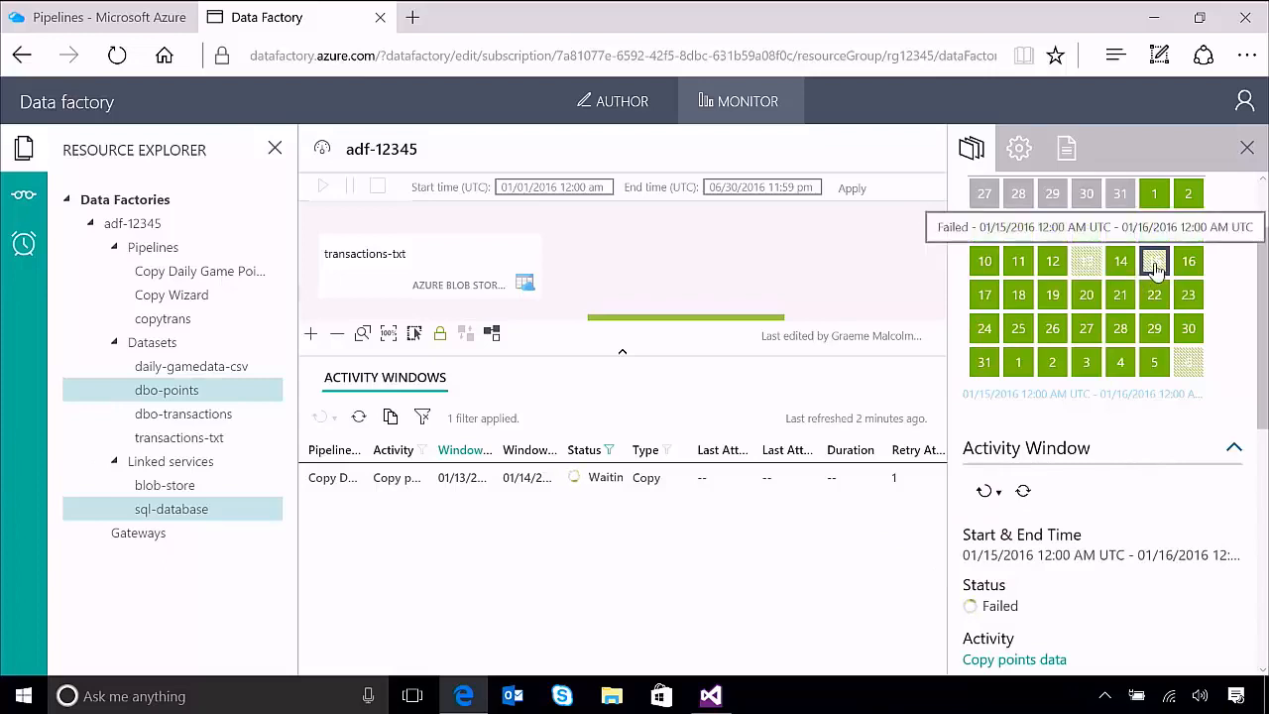
Refresh the January 15 activity window and check the calendar statuses of February 6 and January 15.
{"action": "left_click", "coordinate": [1022, 491]}
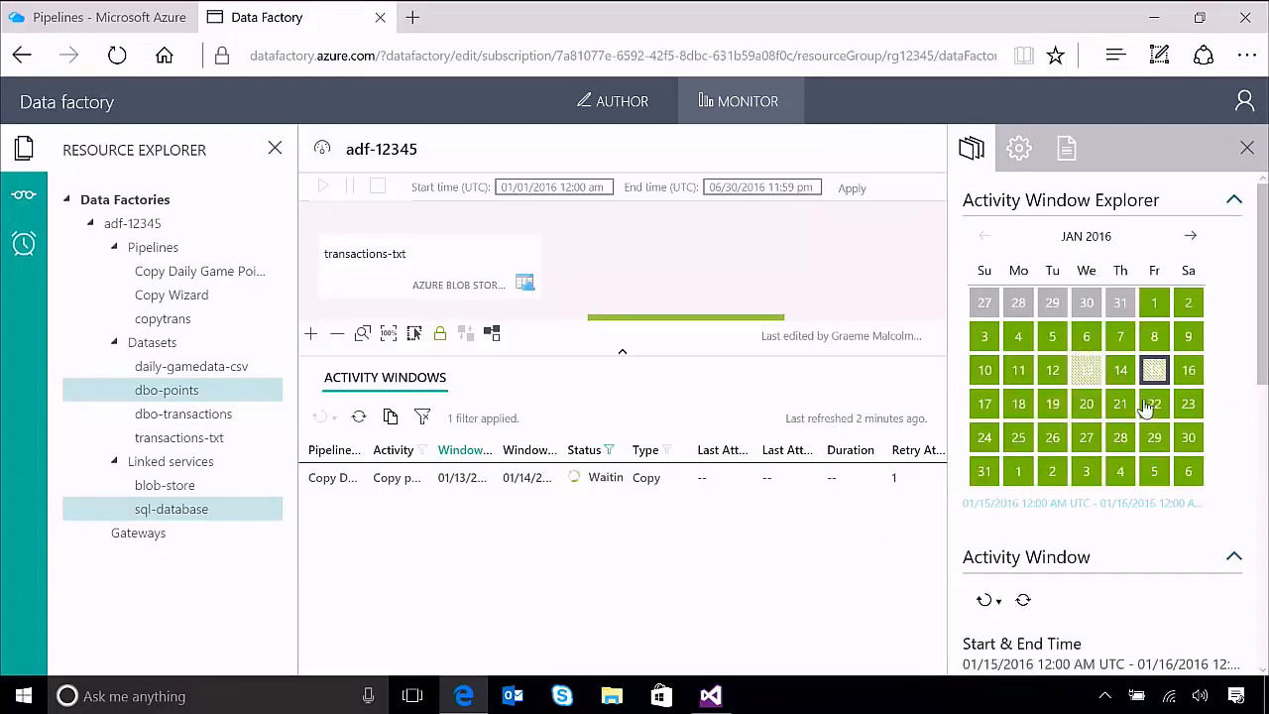
{"action": "mouse_move", "coordinate": [1187, 481]}
{"action": "left_click", "coordinate": [1023, 601]}
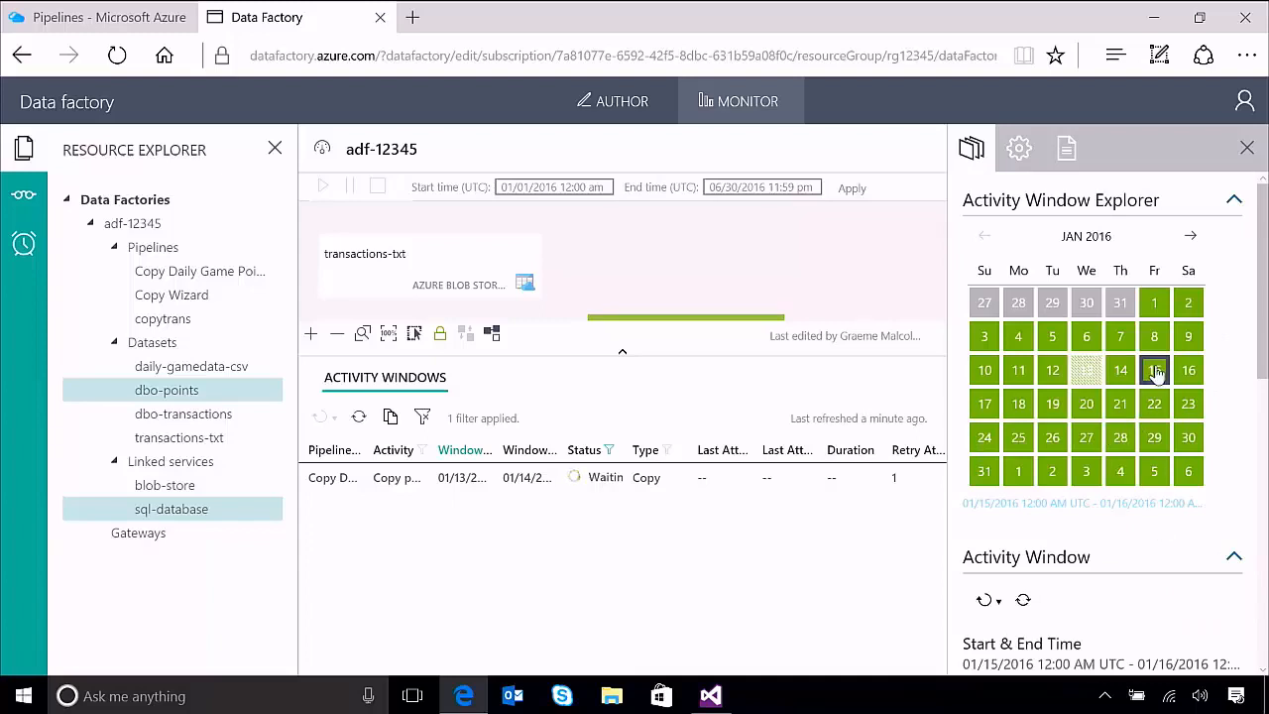
{"action": "mouse_move", "coordinate": [1155, 373]}
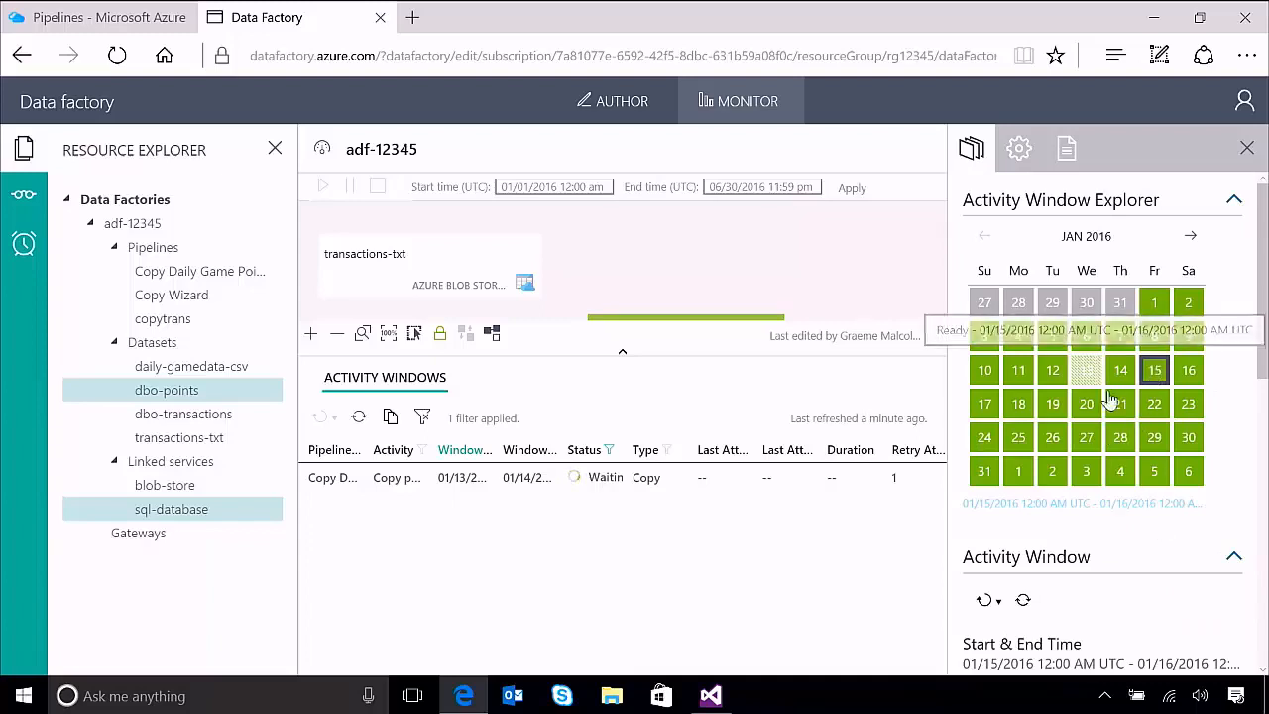